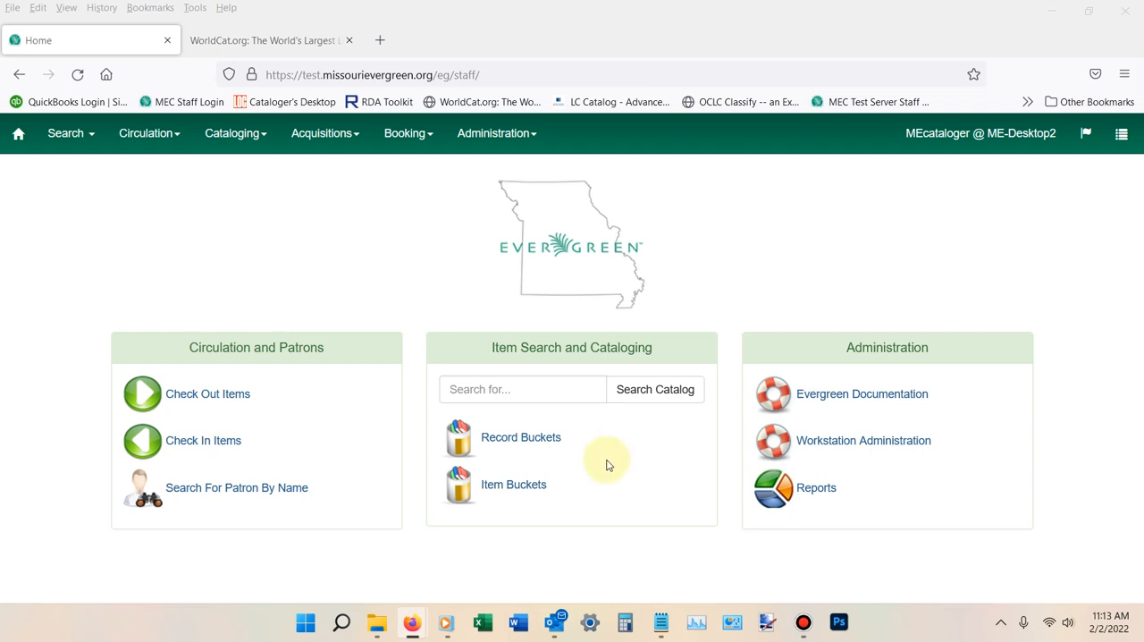
{"action": "right_click", "coordinate": [490, 388]}
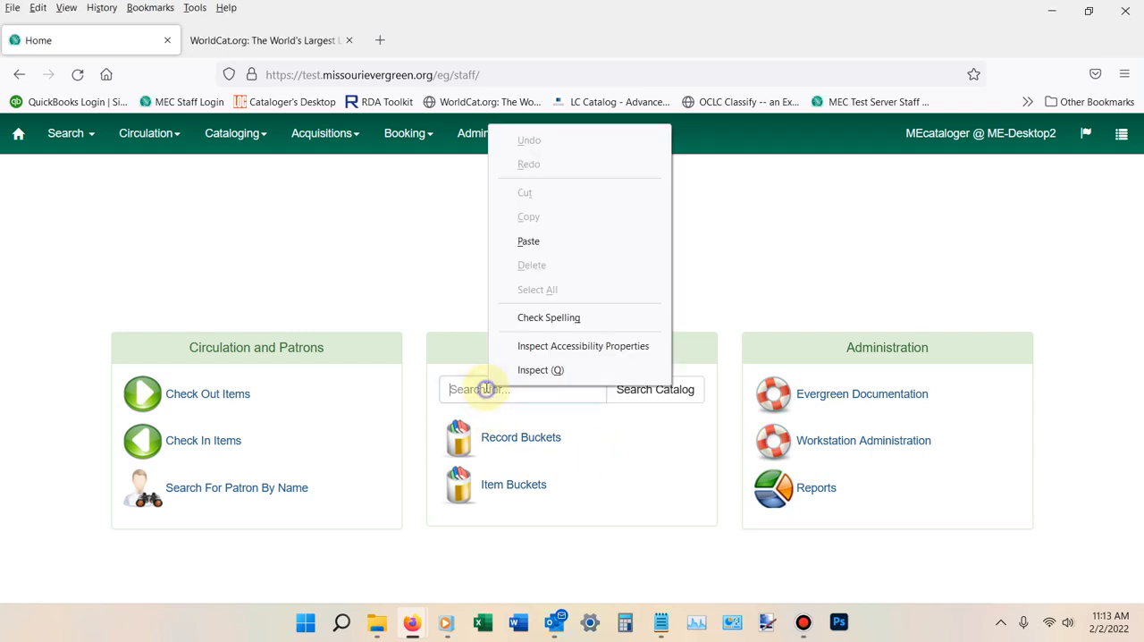
{"action": "left_click", "coordinate": [526, 241]}
{"action": "left_click", "coordinate": [658, 389]}
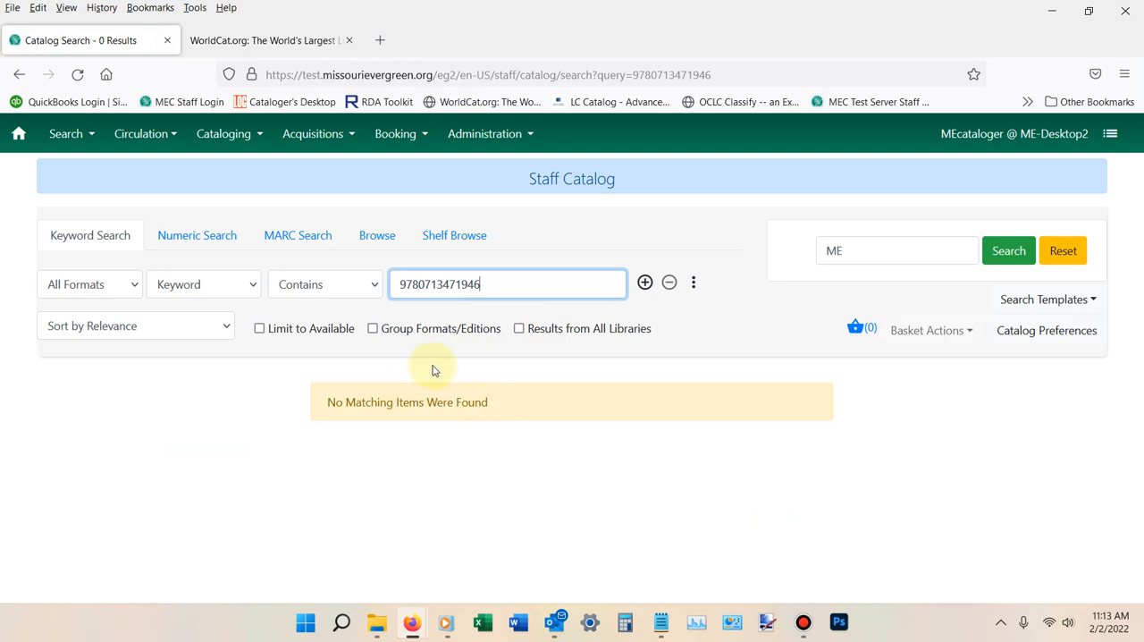
{"action": "left_click", "coordinate": [183, 242]}
{"action": "right_click", "coordinate": [295, 285]}
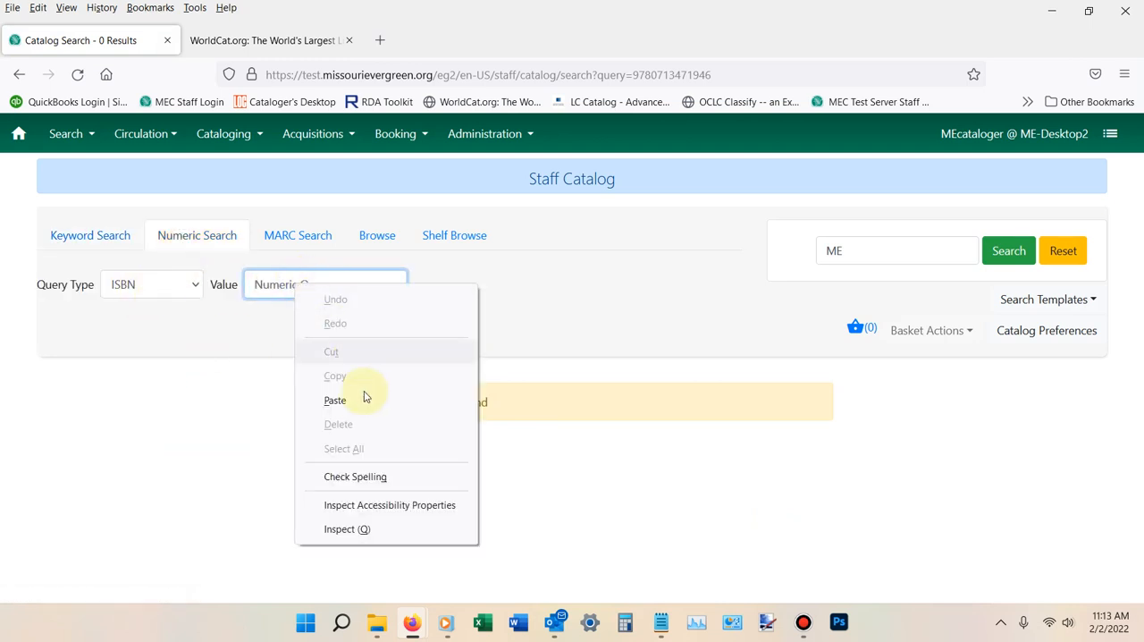
{"action": "left_click", "coordinate": [362, 397]}
{"action": "left_click", "coordinate": [997, 260]}
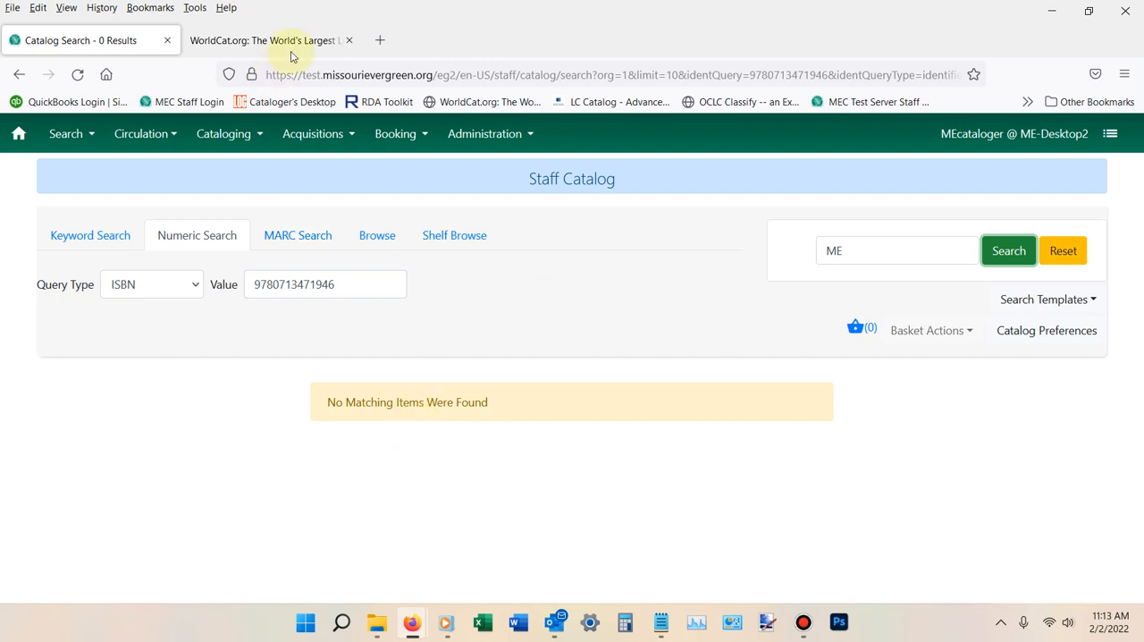
{"action": "left_click", "coordinate": [259, 43]}
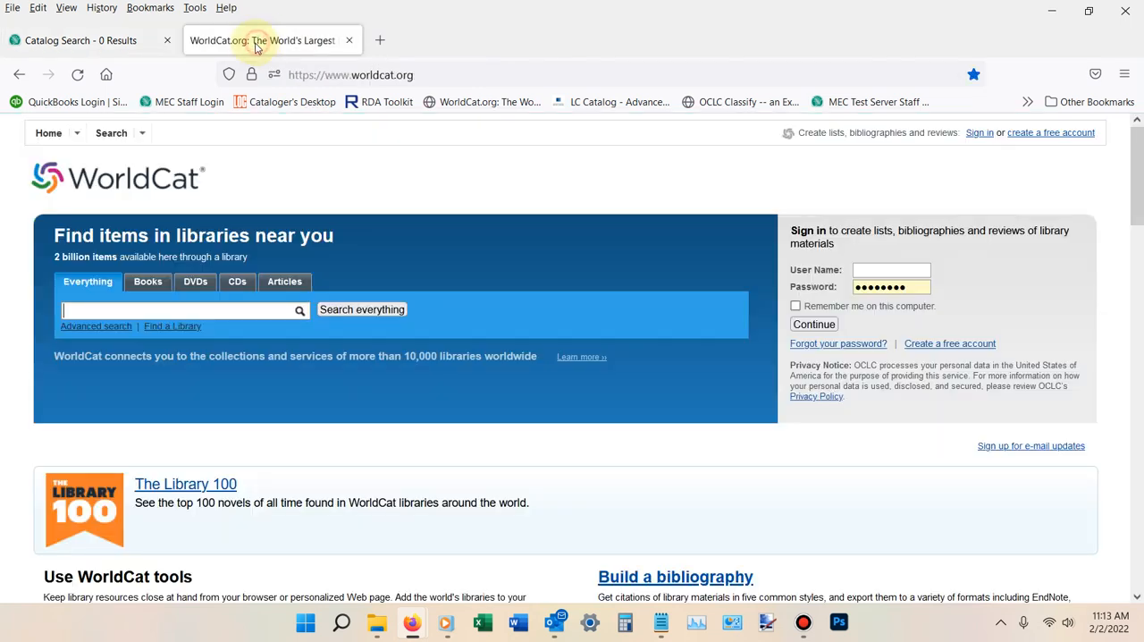
{"action": "right_click", "coordinate": [101, 310]}
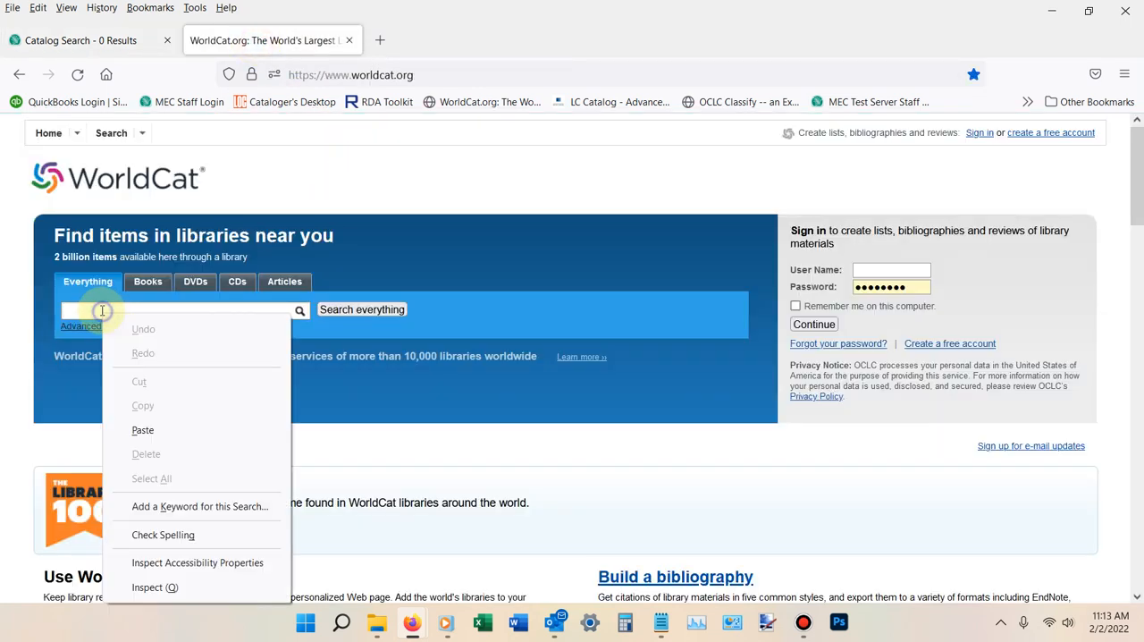
{"action": "left_click", "coordinate": [146, 430]}
{"action": "left_click", "coordinate": [366, 309]}
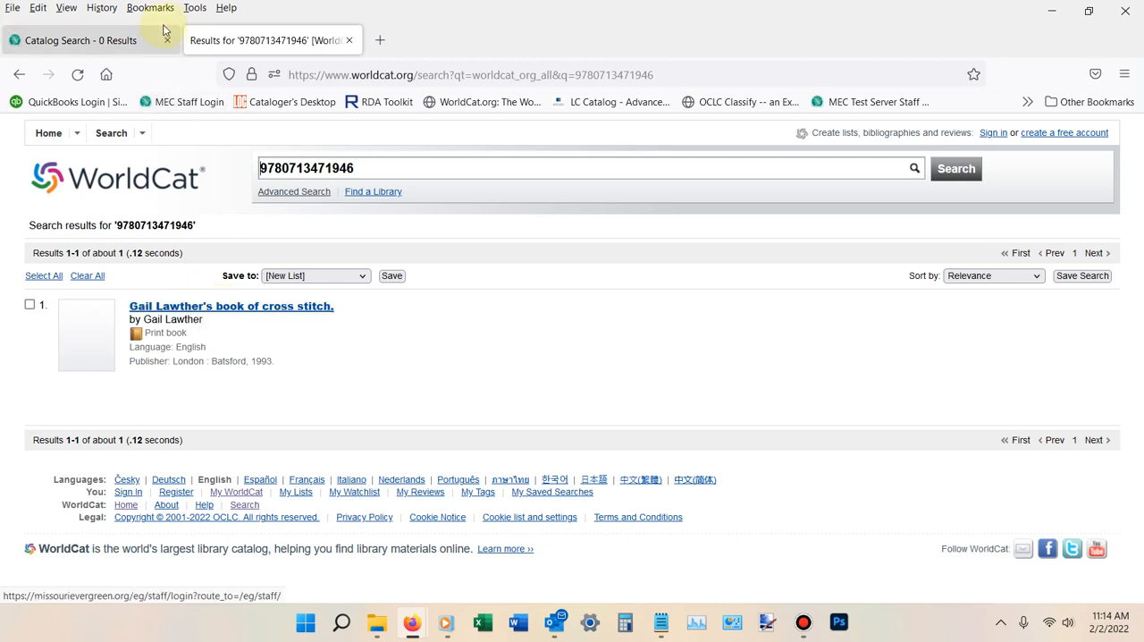
{"action": "left_click", "coordinate": [100, 42]}
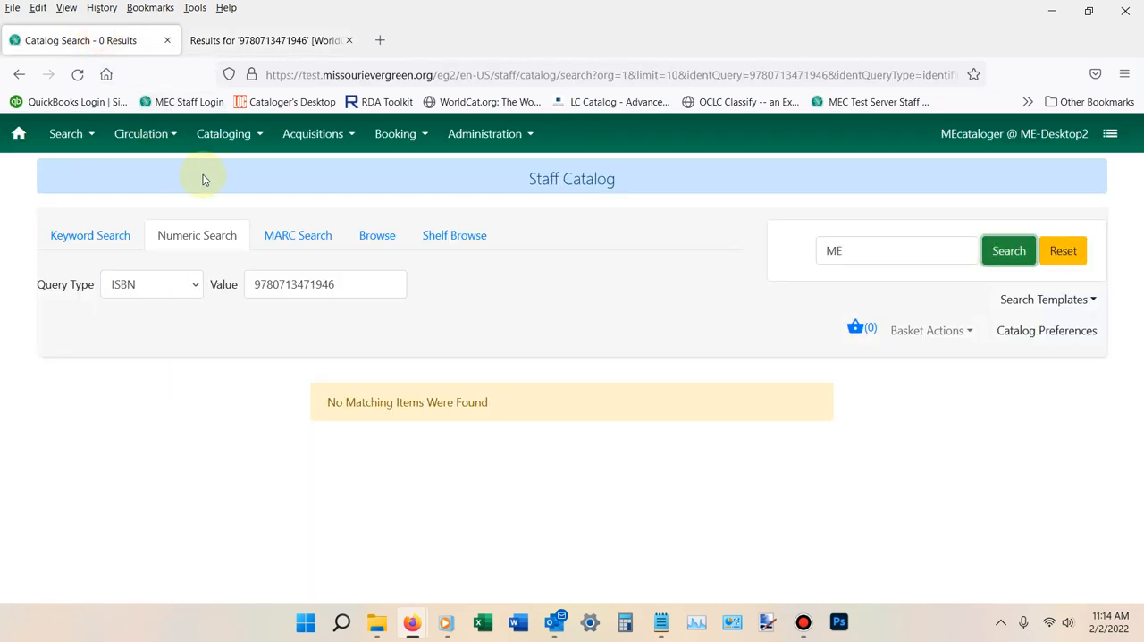
{"action": "left_click", "coordinate": [226, 134]}
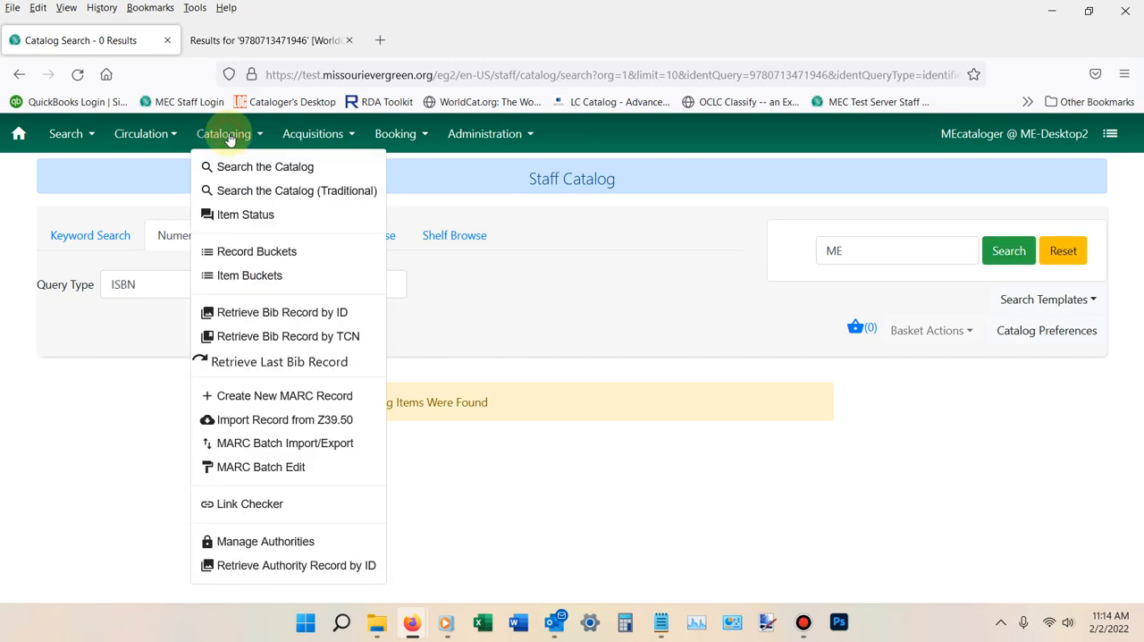
{"action": "left_click", "coordinate": [256, 423]}
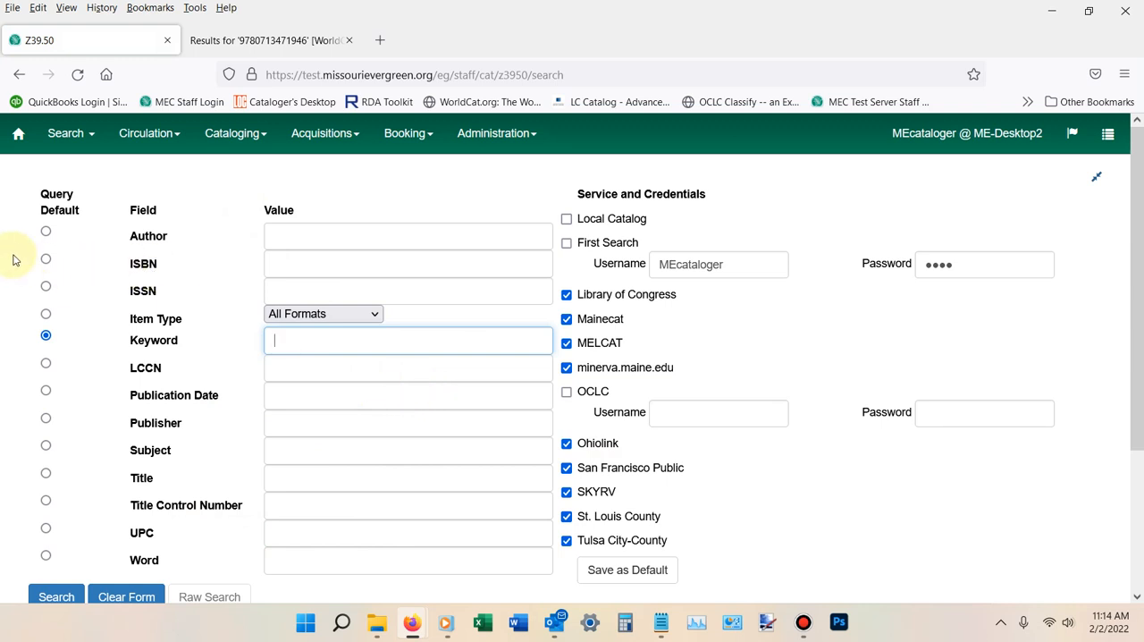
{"action": "left_click", "coordinate": [47, 260]}
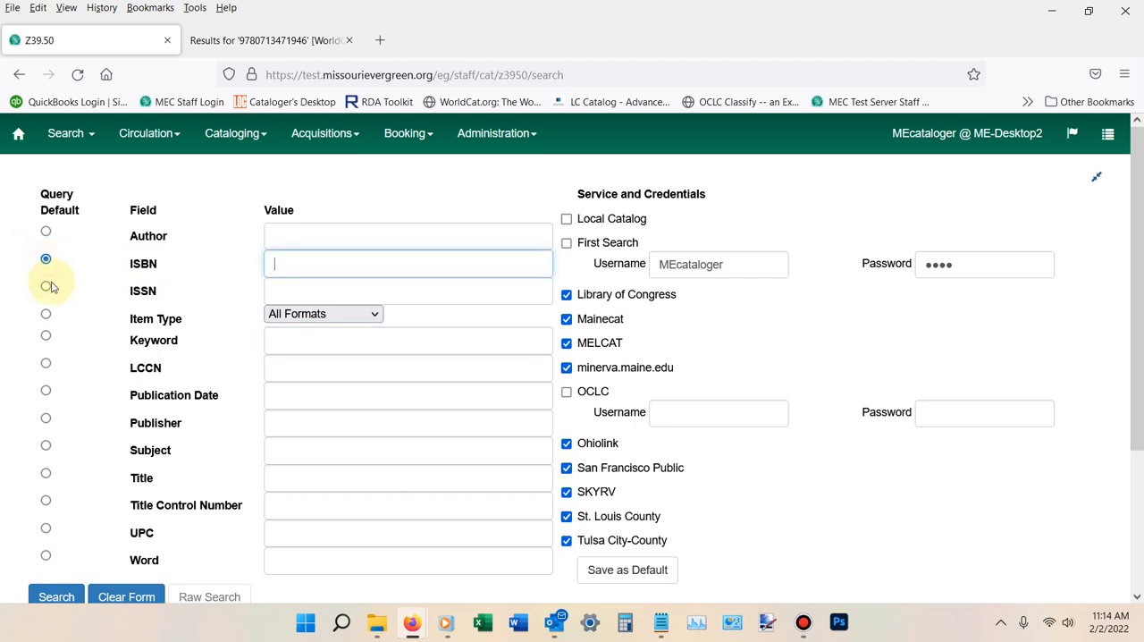
{"action": "right_click", "coordinate": [304, 266]}
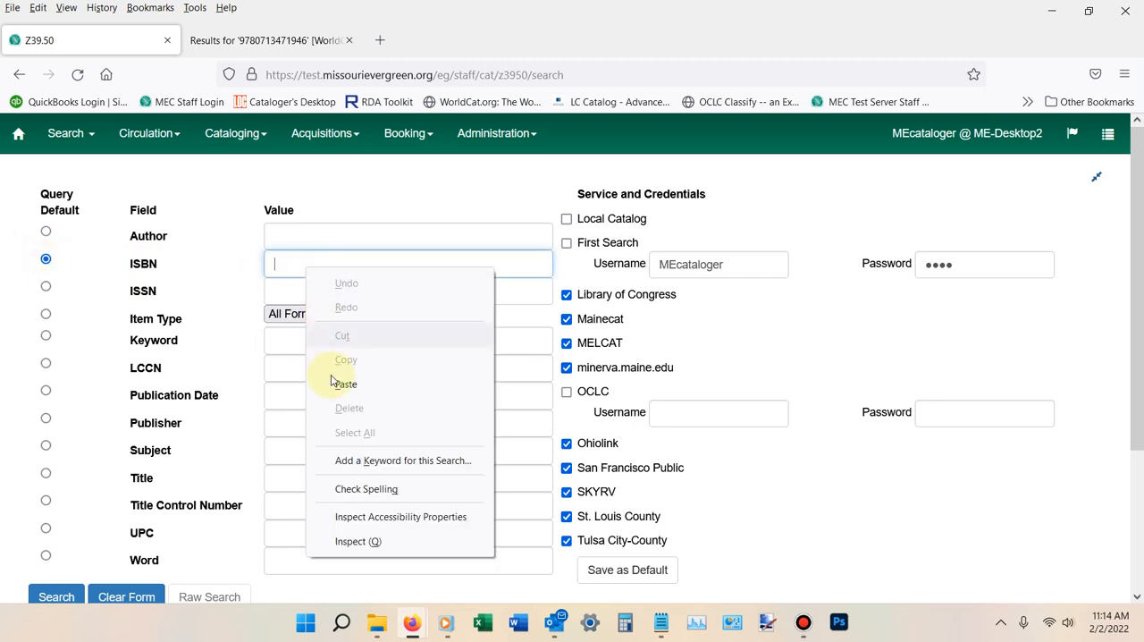
{"action": "left_click", "coordinate": [344, 381]}
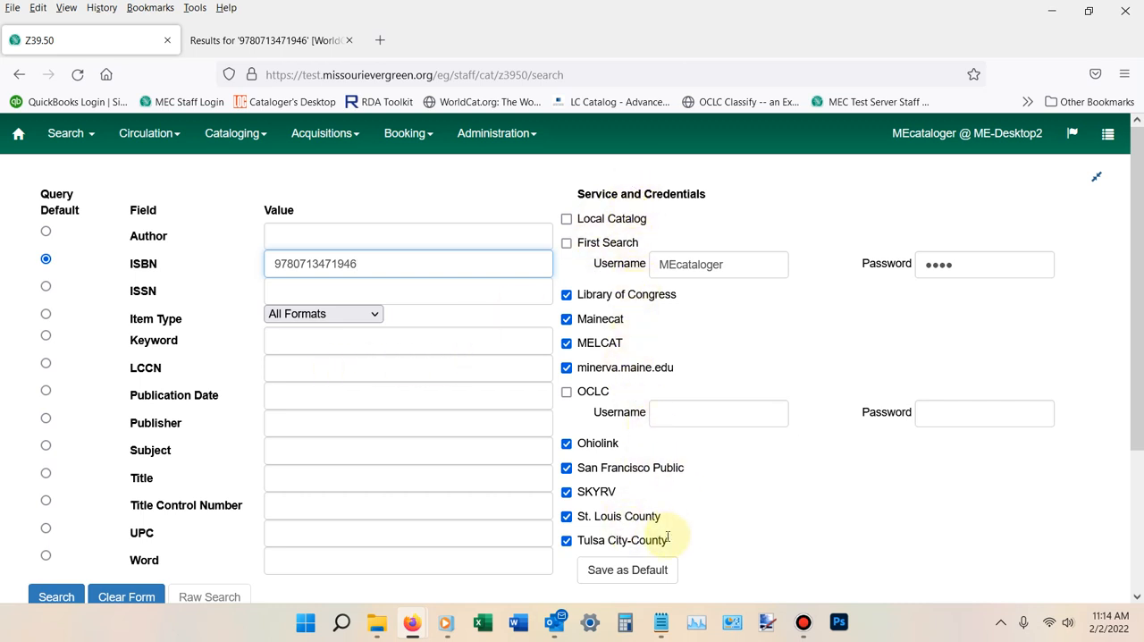
- Deselect the Library of Congress, Mainecat, MELCAT and minerva.maine.edu search services, and reselect all four
{"action": "left_click", "coordinate": [566, 294]}
{"action": "left_click", "coordinate": [567, 319]}
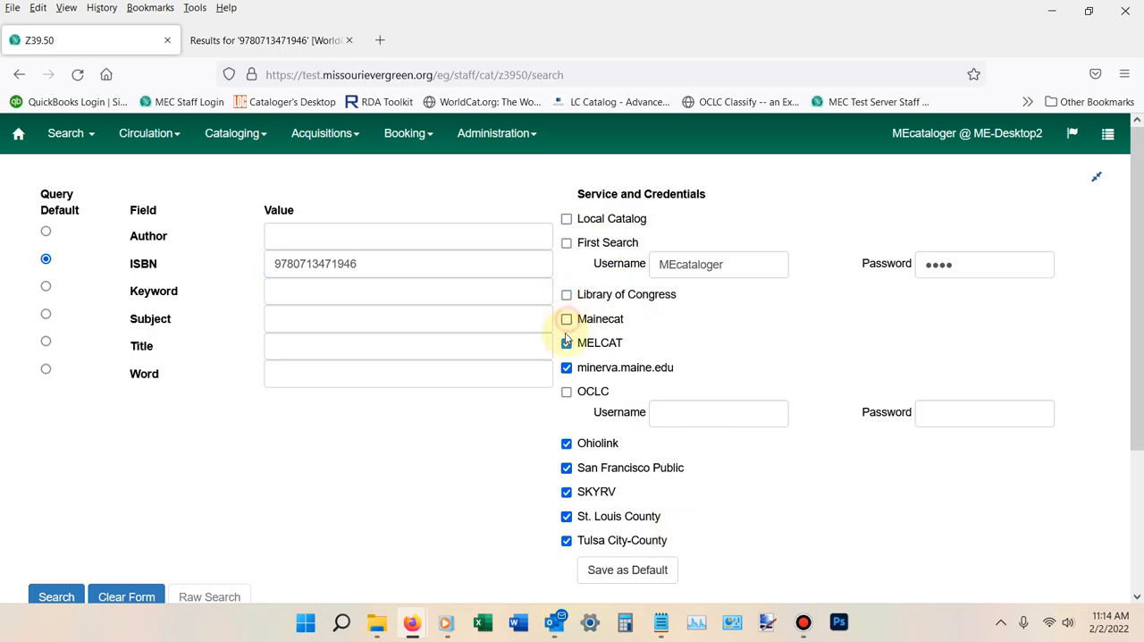
{"action": "left_click", "coordinate": [567, 343]}
{"action": "left_click", "coordinate": [567, 367]}
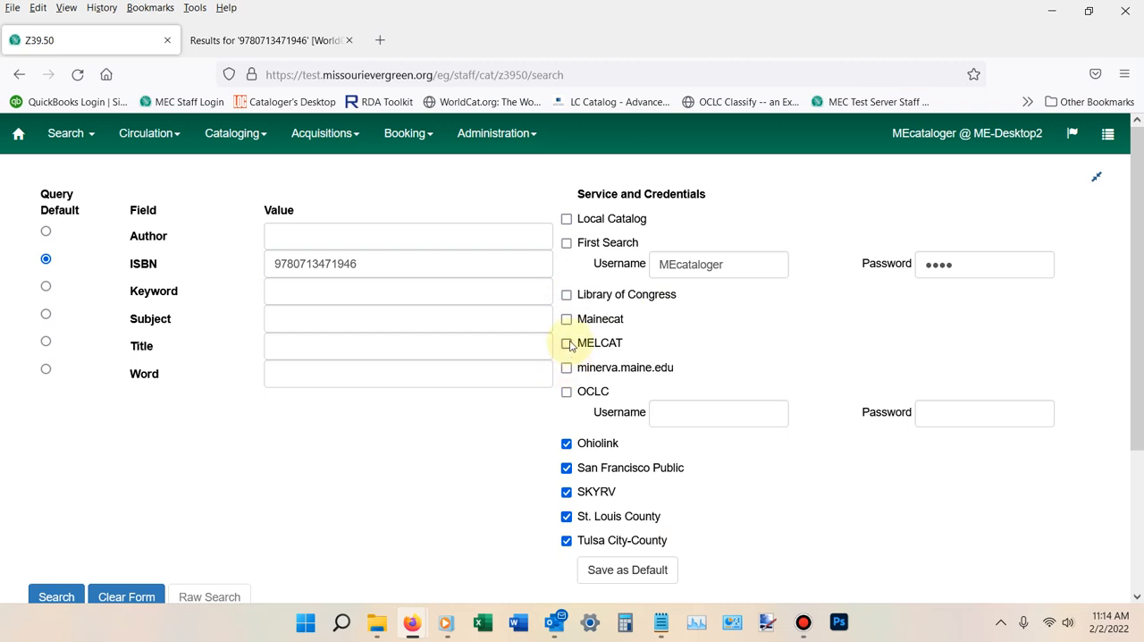
{"action": "left_click", "coordinate": [567, 343]}
{"action": "left_click", "coordinate": [566, 319]}
{"action": "left_click", "coordinate": [566, 294]}
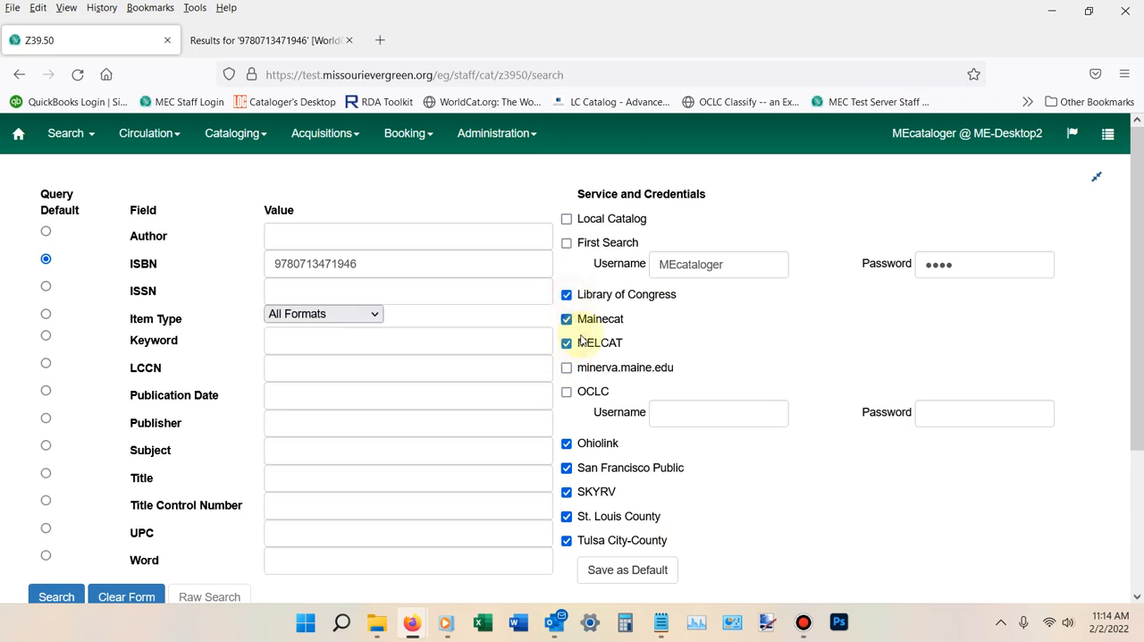
{"action": "left_click", "coordinate": [567, 368]}
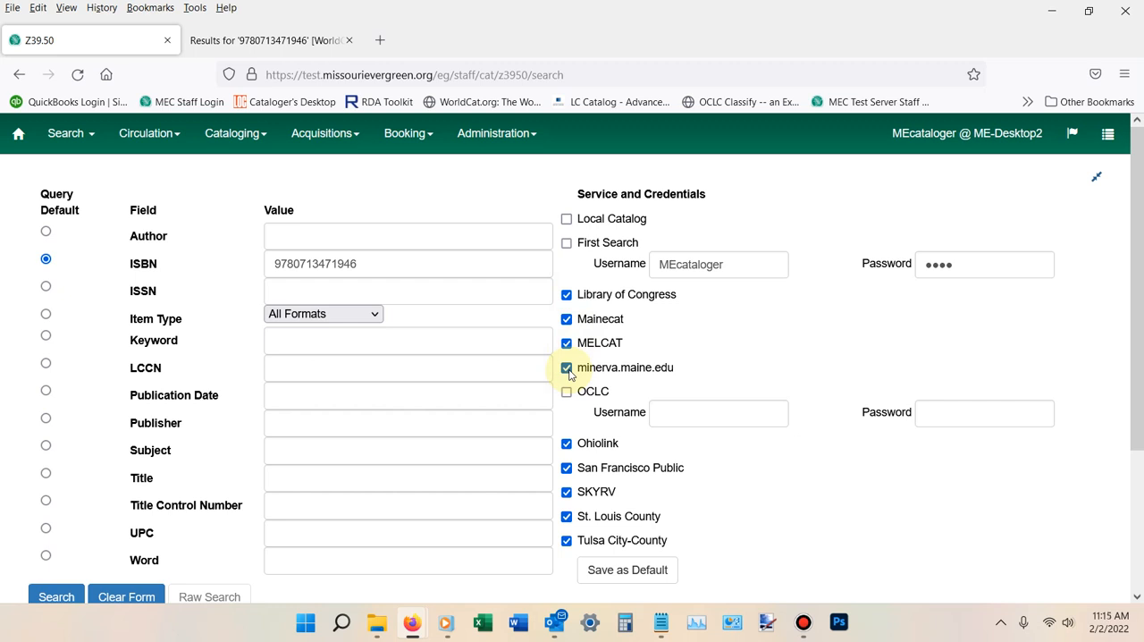
- Run the Z39.50 search for the entered ISBN across the selected services and review the results
{"action": "scroll", "coordinate": [524, 364], "scroll_direction": "down", "scroll_amount": 2}
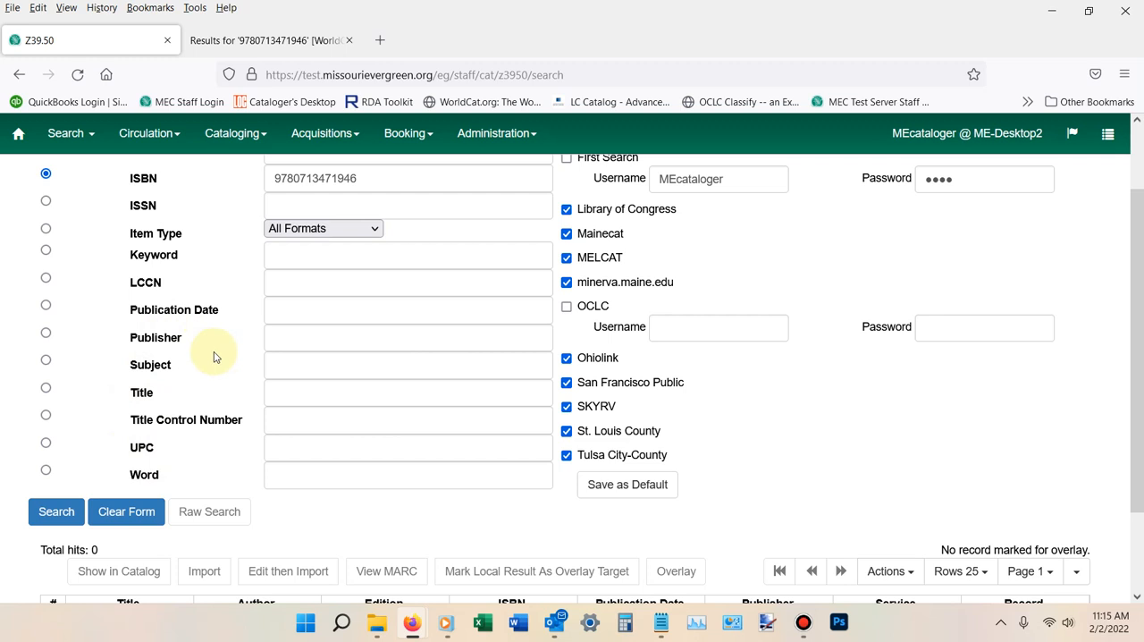
{"action": "scroll", "coordinate": [213, 356], "scroll_direction": "up", "scroll_amount": 2}
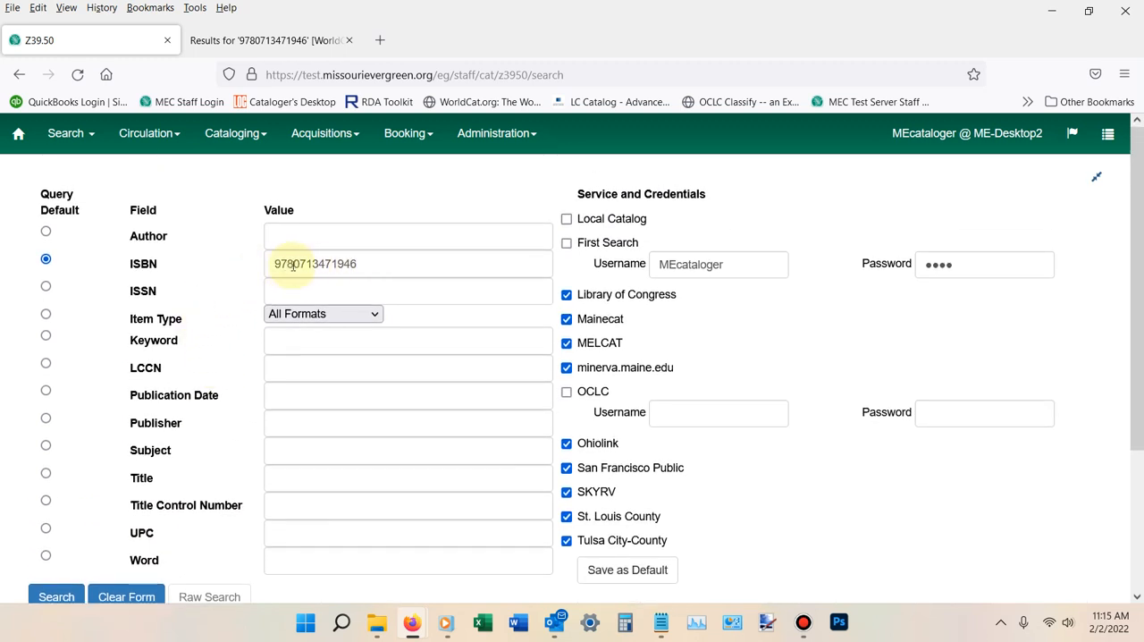
{"action": "scroll", "coordinate": [195, 306], "scroll_direction": "down", "scroll_amount": 3}
{"action": "scroll", "coordinate": [241, 261], "scroll_direction": "up", "scroll_amount": 2}
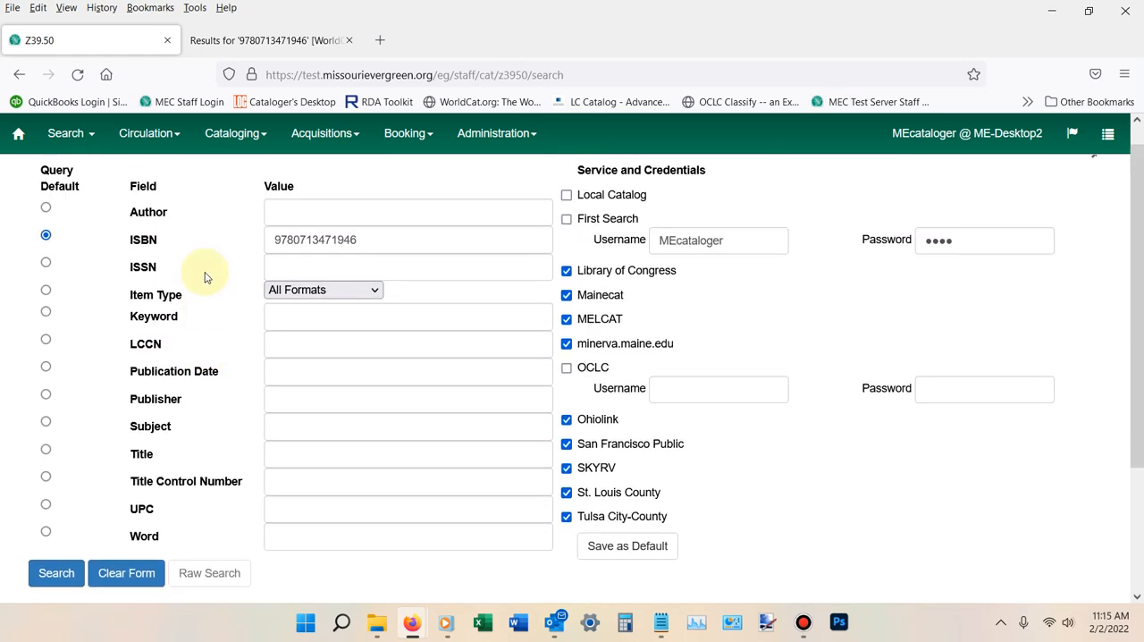
{"action": "scroll", "coordinate": [178, 295], "scroll_direction": "down", "scroll_amount": 3}
{"action": "left_click", "coordinate": [50, 427]}
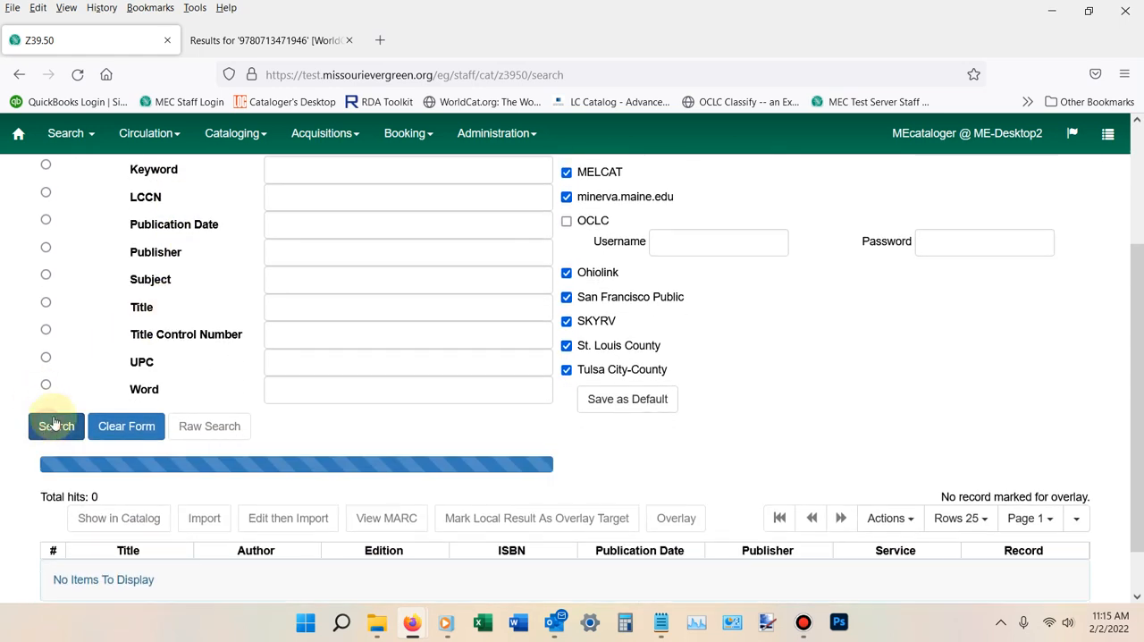
{"action": "scroll", "coordinate": [99, 321], "scroll_direction": "down", "scroll_amount": 1}
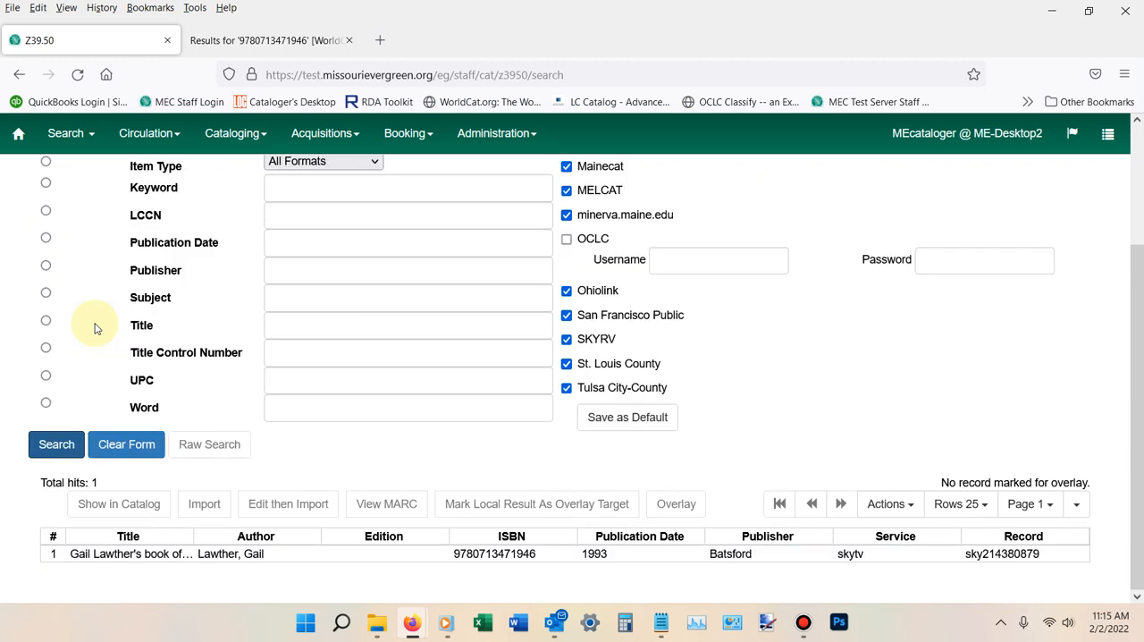
{"action": "scroll", "coordinate": [131, 302], "scroll_direction": "up", "scroll_amount": 2}
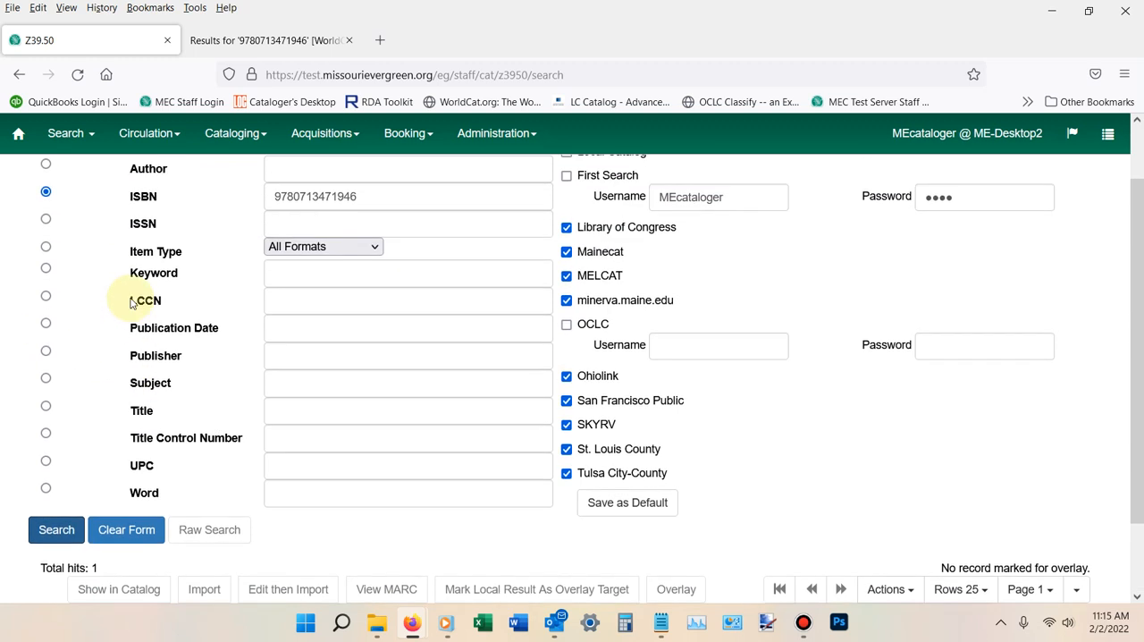
{"action": "scroll", "coordinate": [131, 302], "scroll_direction": "down", "scroll_amount": 2}
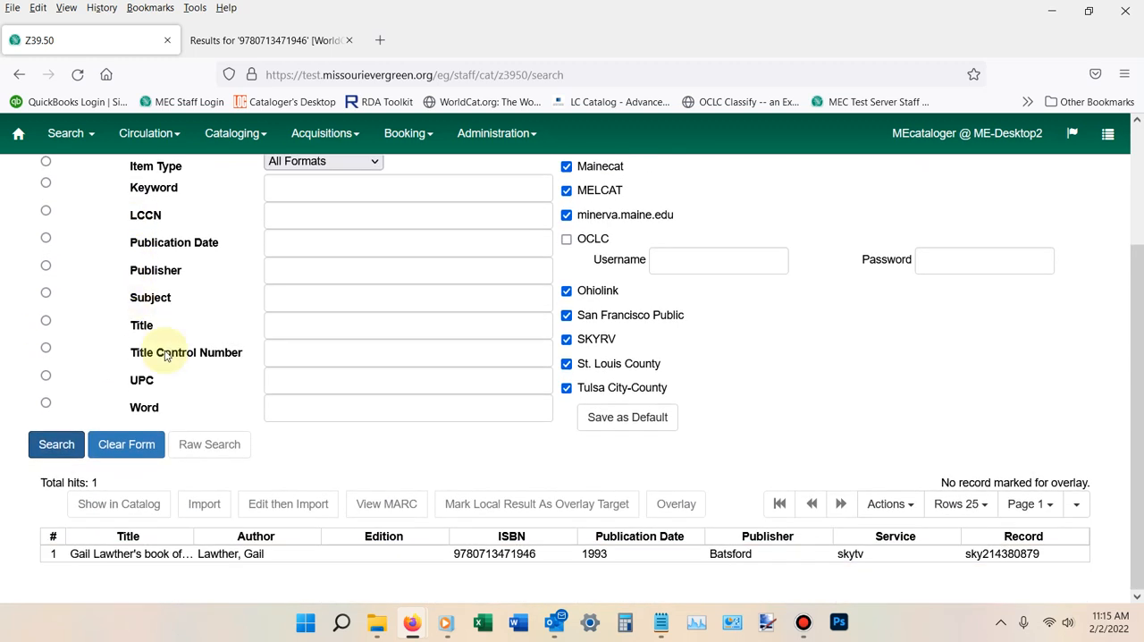
- Select the cross stitch book in the search results and examine its MARC record
{"action": "left_click", "coordinate": [134, 554]}
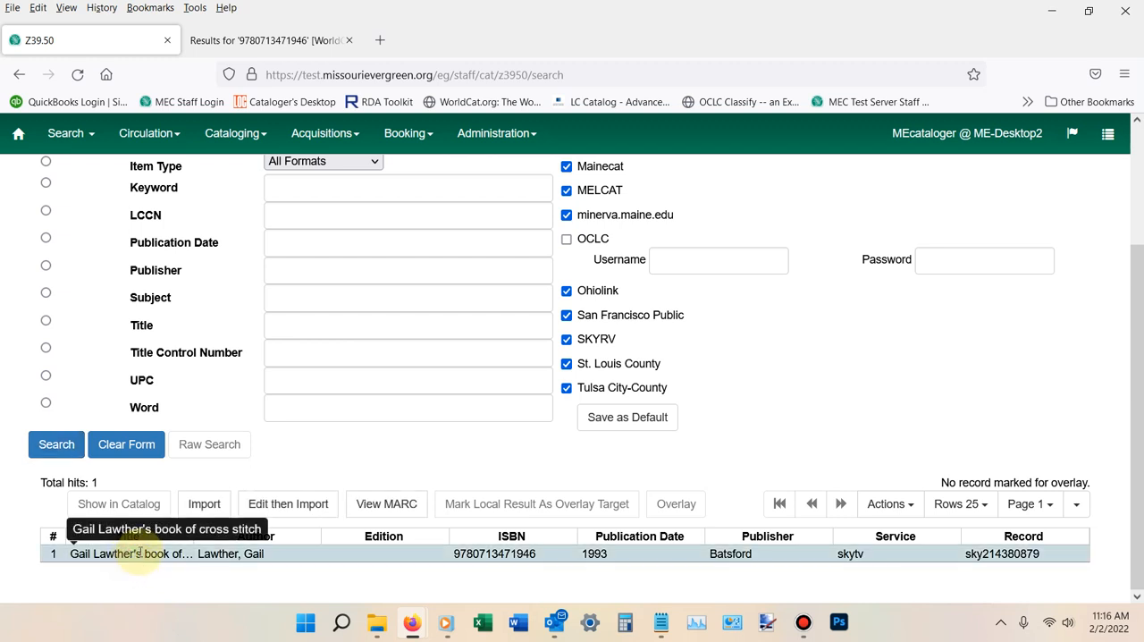
{"action": "left_click", "coordinate": [383, 506]}
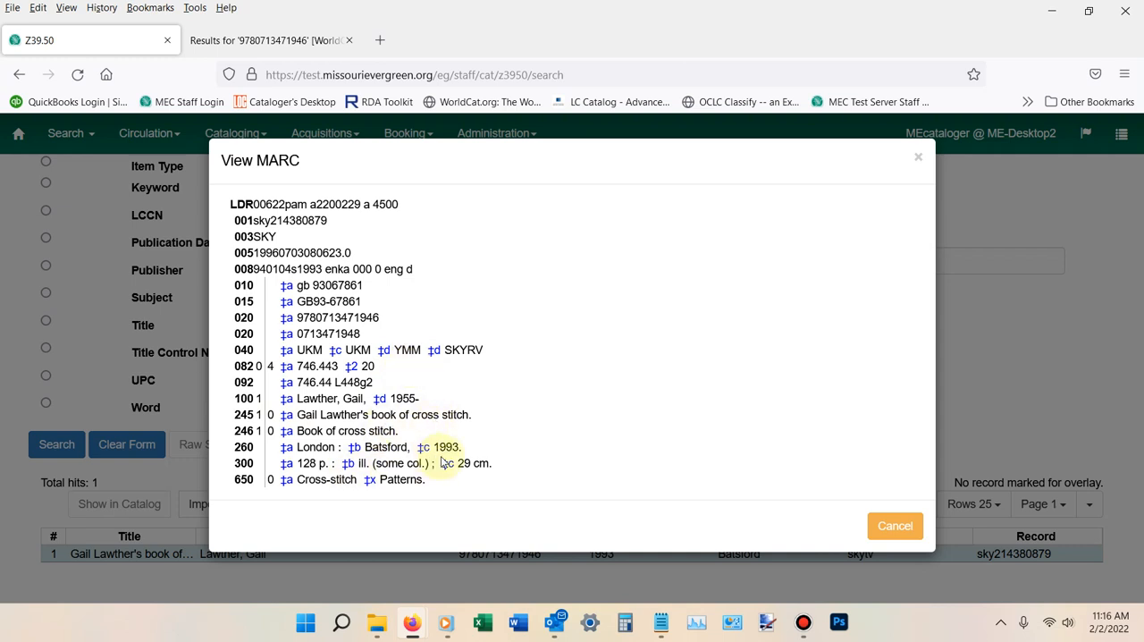
{"action": "left_click", "coordinate": [896, 526]}
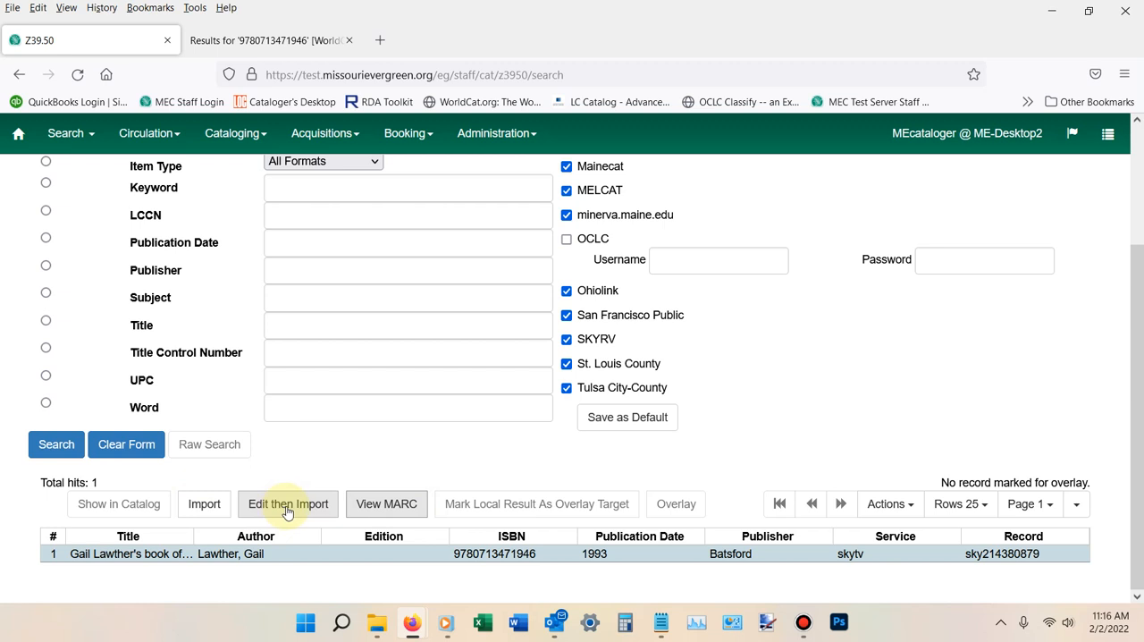
- Import the selected cross stitch record without editing it first, and open the imported record for MARC editing
{"action": "left_click", "coordinate": [209, 507]}
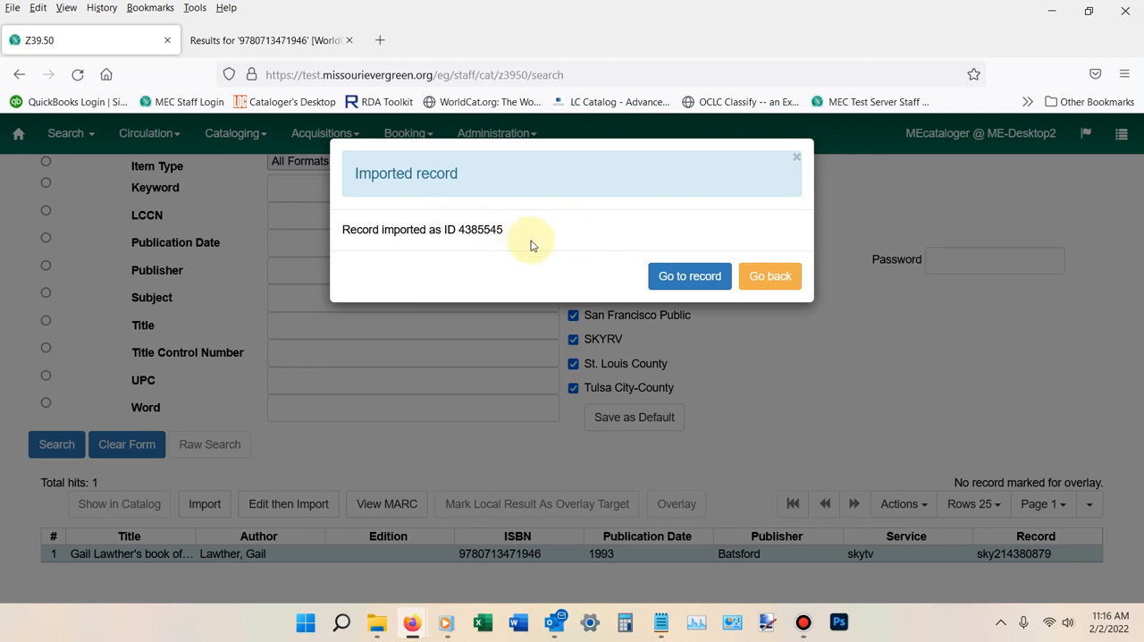
{"action": "left_click", "coordinate": [681, 278]}
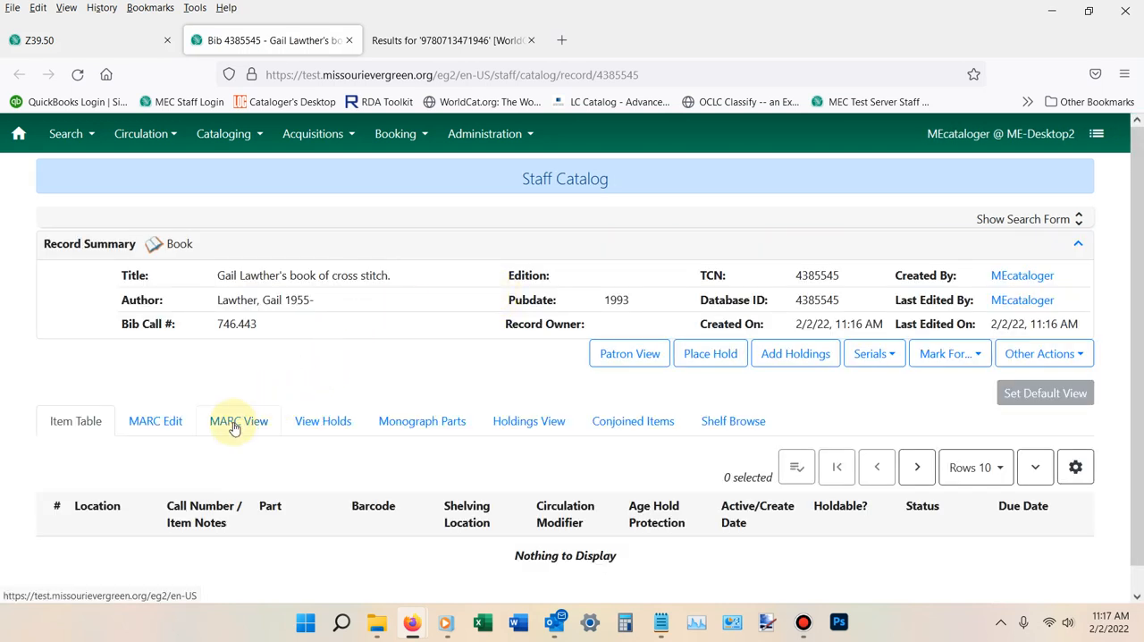
{"action": "left_click", "coordinate": [159, 417]}
{"action": "scroll", "coordinate": [235, 356], "scroll_direction": "down", "scroll_amount": 3}
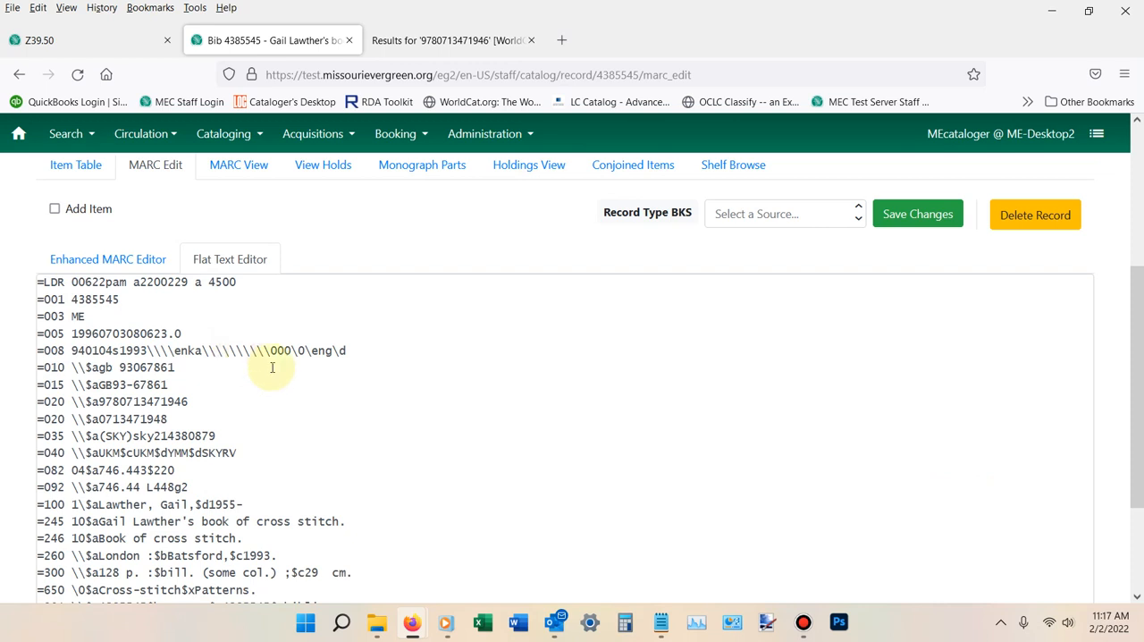
{"action": "scroll", "coordinate": [271, 366], "scroll_direction": "down", "scroll_amount": 1}
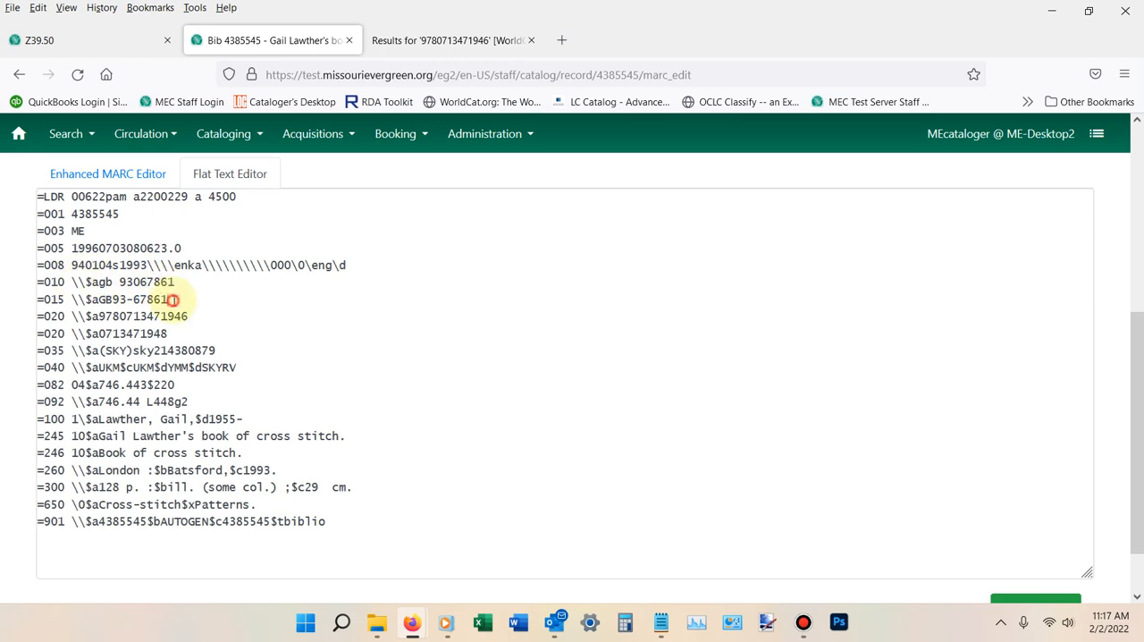
- Delete the entire 015 field line from the MARC record in the flat text editor
{"action": "left_click_drag", "start_coordinate": [171, 299], "coordinate": [26, 294]}
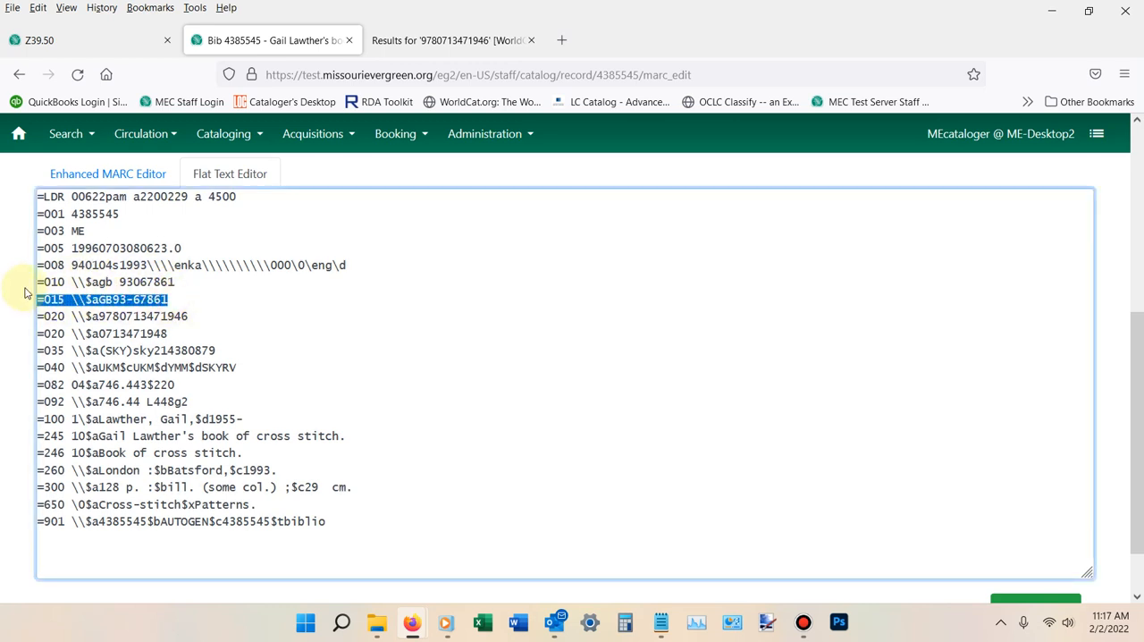
{"action": "key", "text": "BackSpace"}
{"action": "key", "text": "BackSpace"}
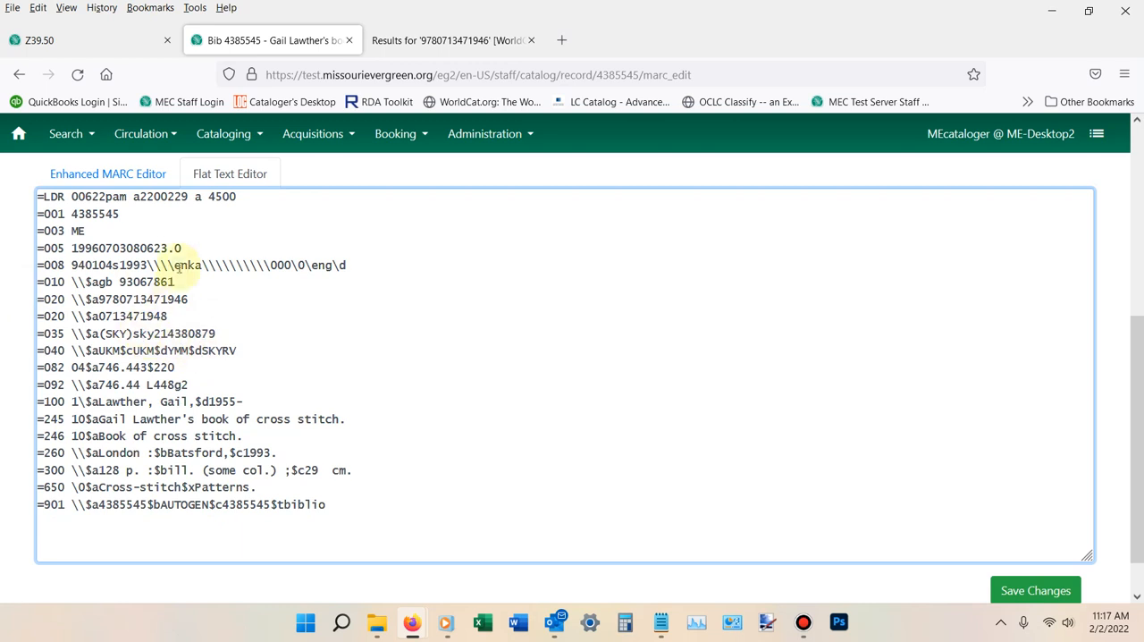
- Append the subfield $dmec to the end of the 040 field
{"action": "left_click", "coordinate": [237, 350]}
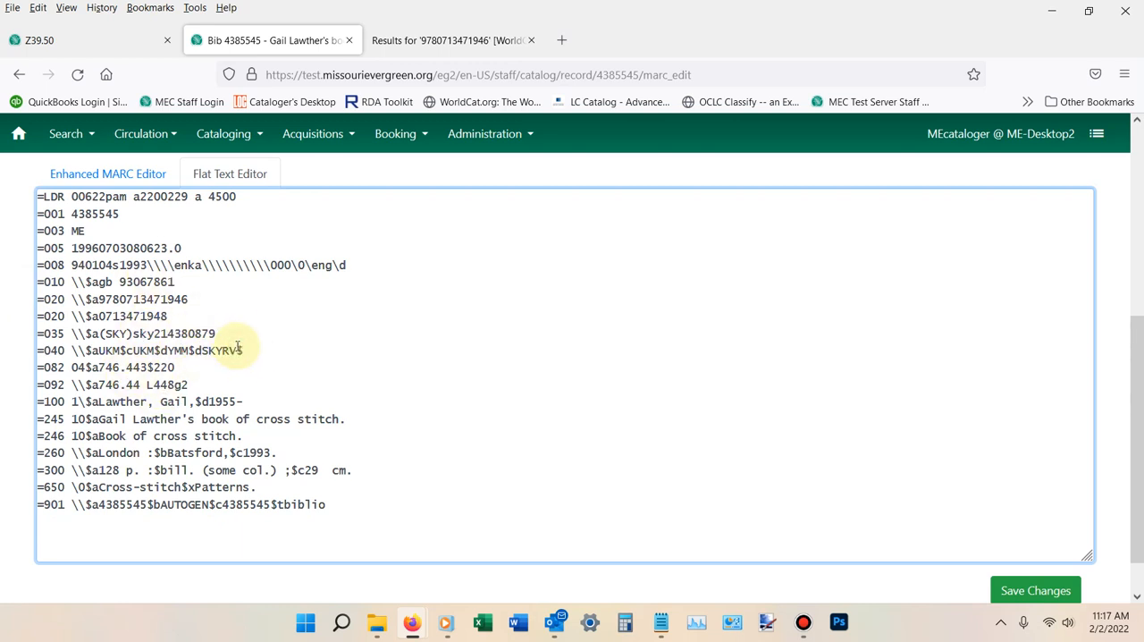
{"action": "type", "text": "$dmec"}
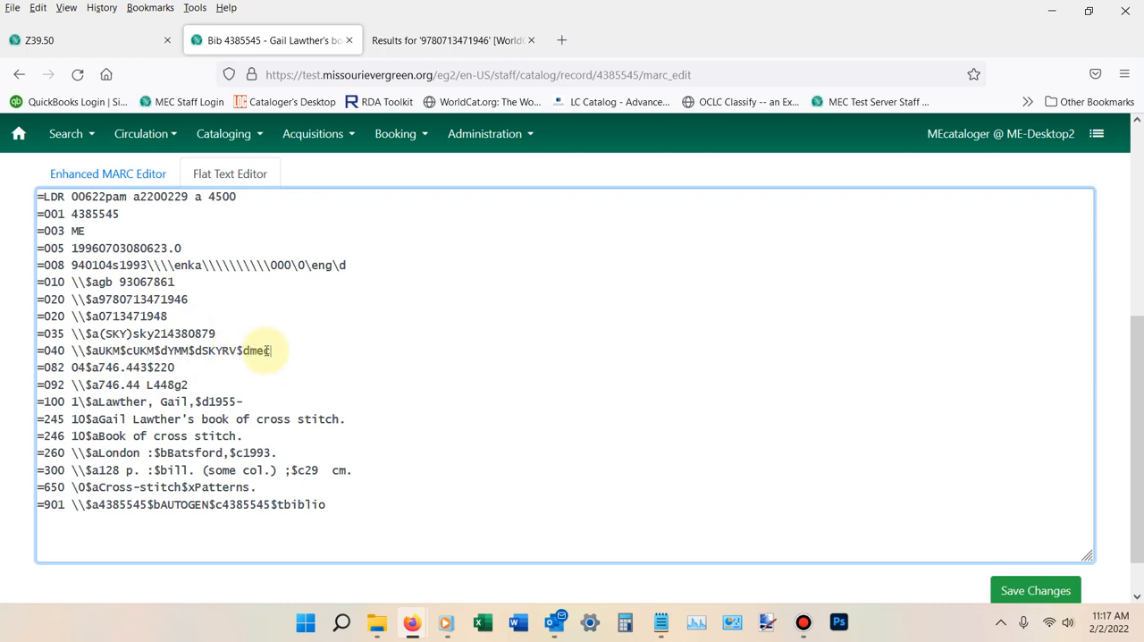
{"action": "left_click", "coordinate": [275, 349]}
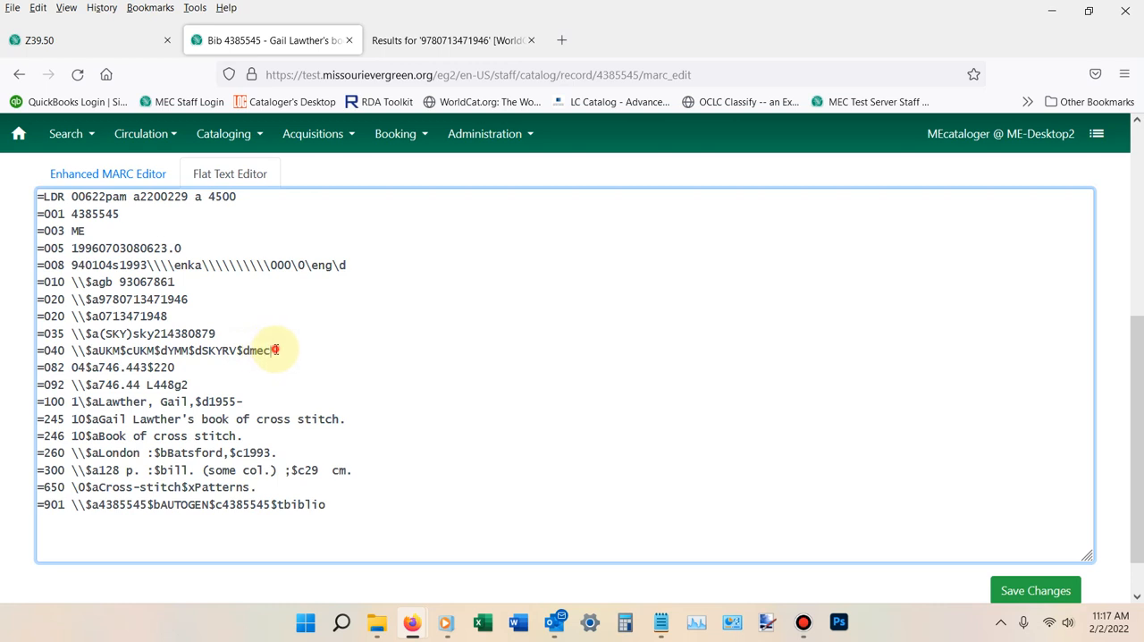
- Add a 049 field with blank indicators and subfield $ameca on a new line below the 040 field
{"action": "key", "text": "Return"}
{"action": "type", "text": "="}
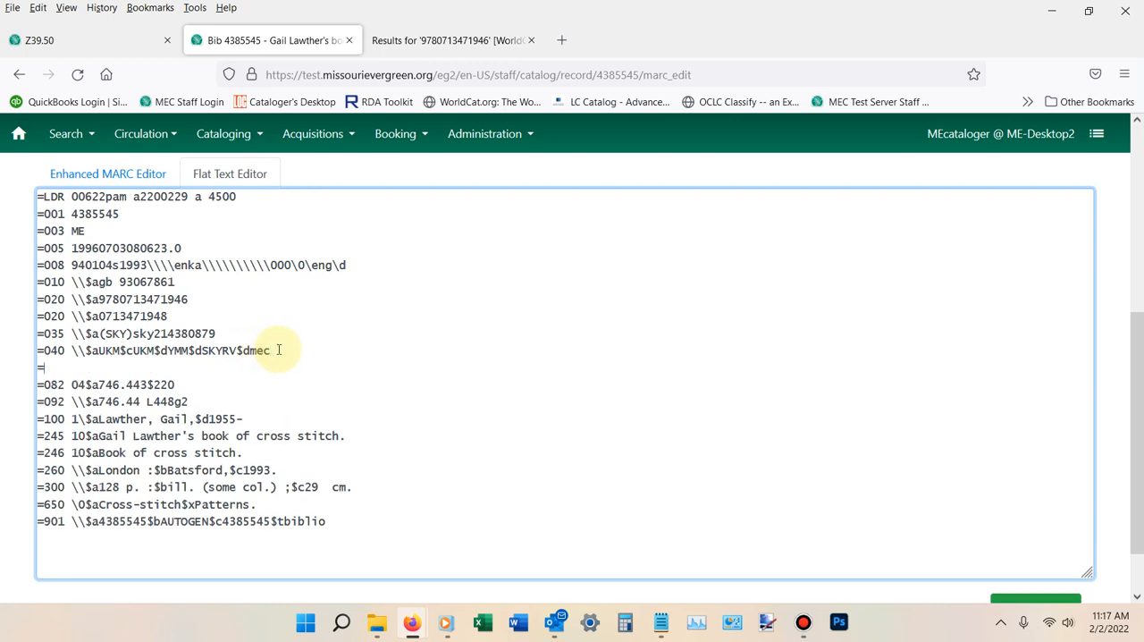
{"action": "type", "text": "049 \\\\$ameca"}
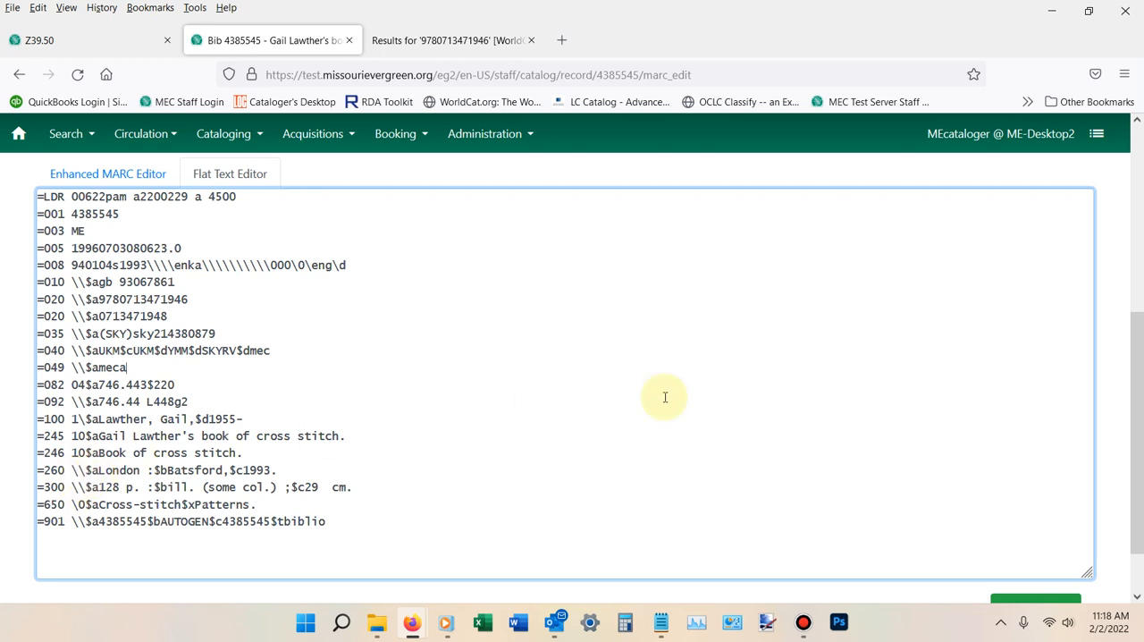
- Insert the copied RDA field lines 336 (text), 337 (unmediated) and 338 (volume) on a new line below the 300 field
{"action": "key", "text": "alt+Tab"}
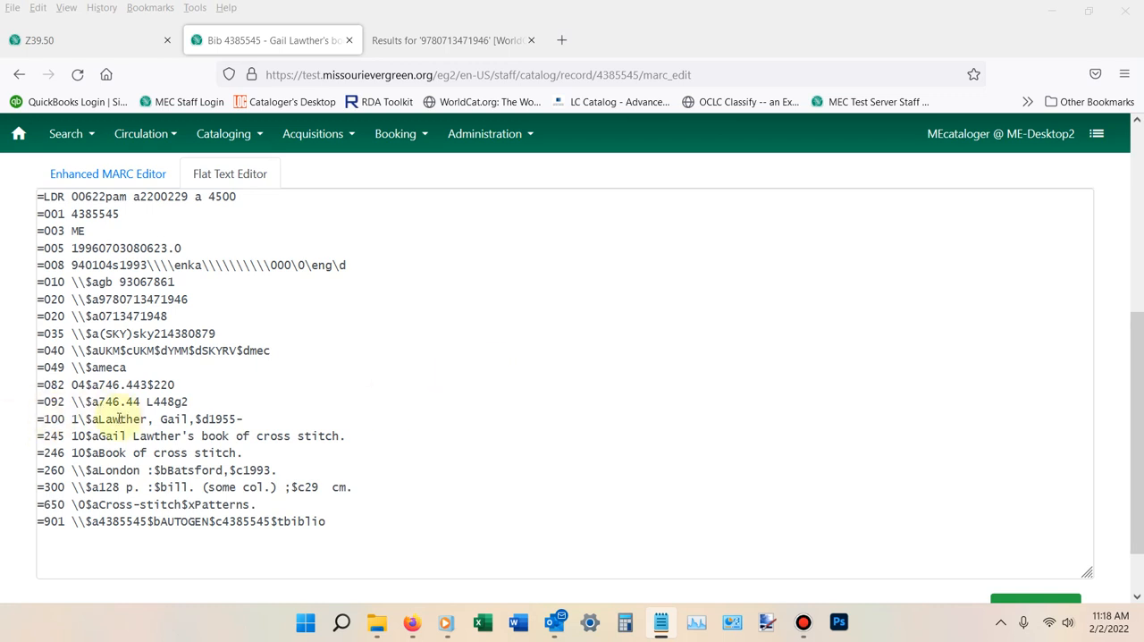
{"action": "left_click", "coordinate": [355, 484]}
{"action": "key", "text": "Return"}
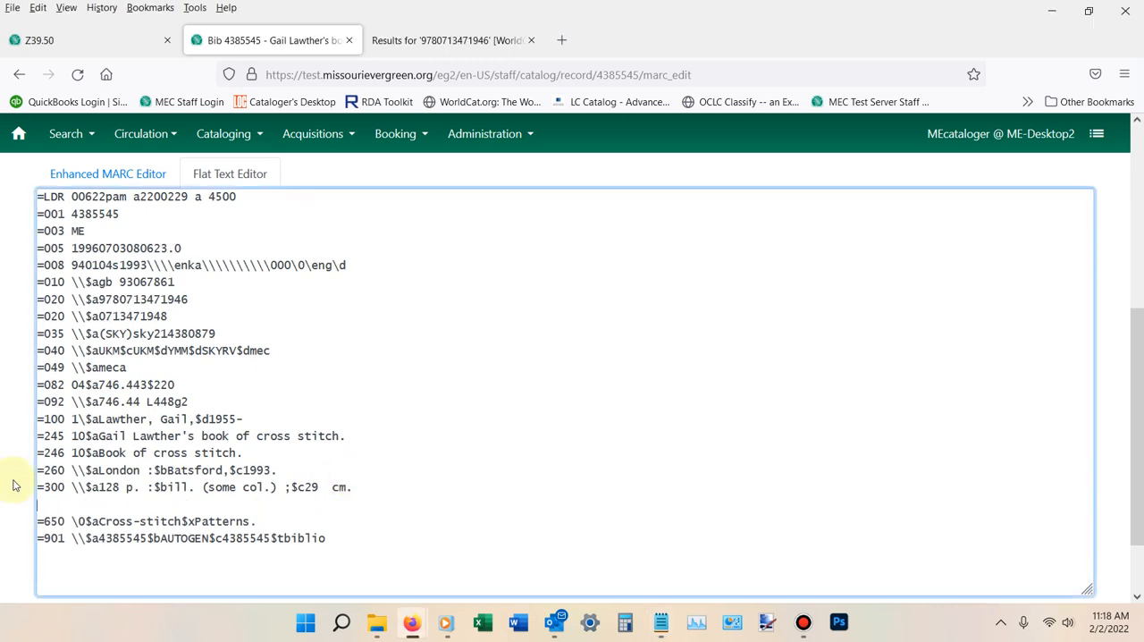
{"action": "right_click", "coordinate": [60, 506]}
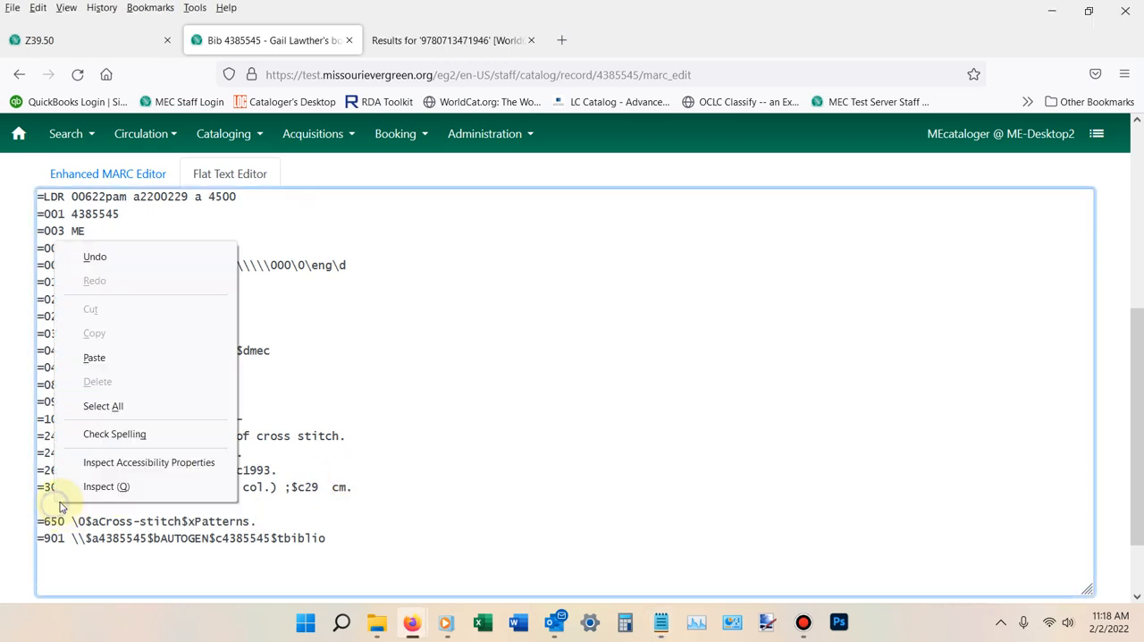
{"action": "left_click", "coordinate": [109, 357]}
{"action": "scroll", "coordinate": [394, 418], "scroll_direction": "down", "scroll_amount": 2}
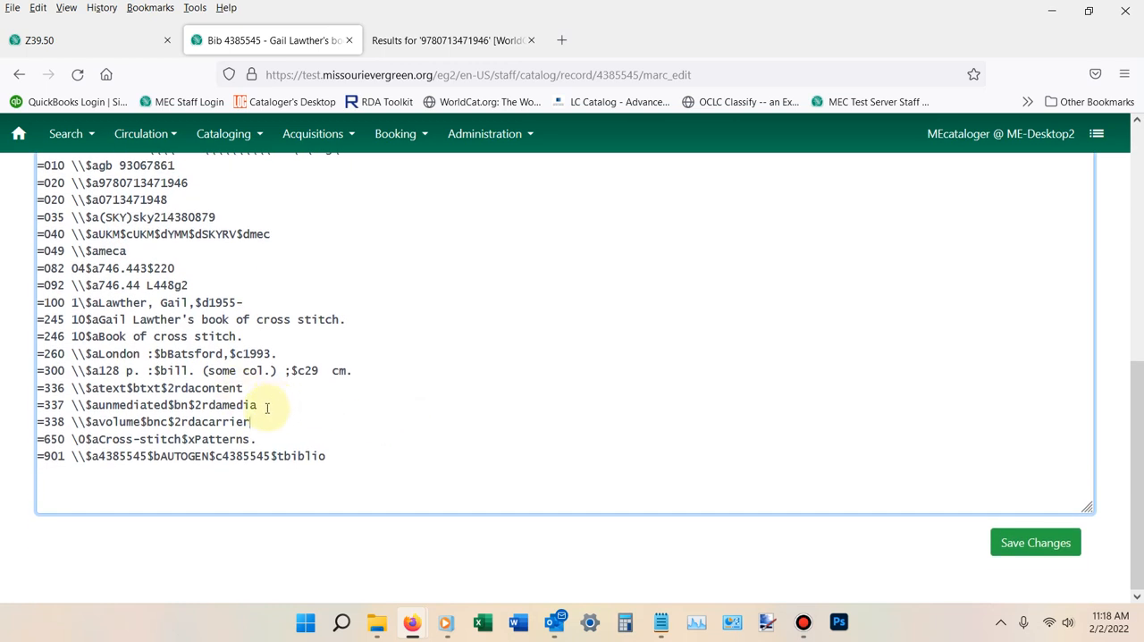
{"action": "scroll", "coordinate": [268, 407], "scroll_direction": "up", "scroll_amount": 2}
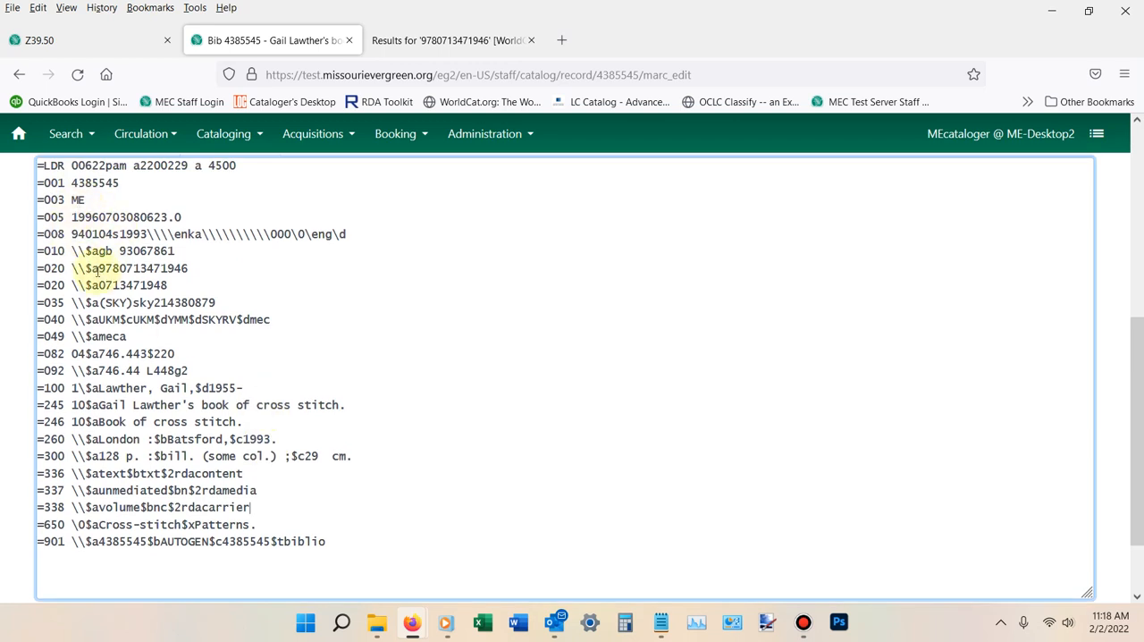
{"action": "left_click_drag", "start_coordinate": [98, 268], "coordinate": [188, 268]}
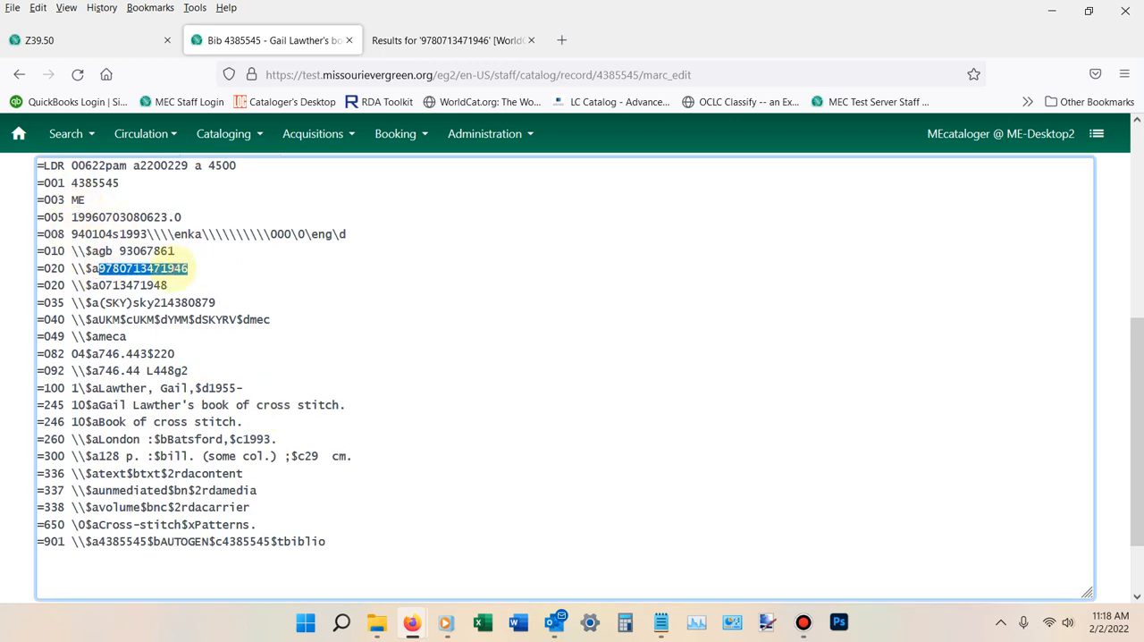
{"action": "right_click", "coordinate": [170, 273]}
{"action": "left_click", "coordinate": [203, 363]}
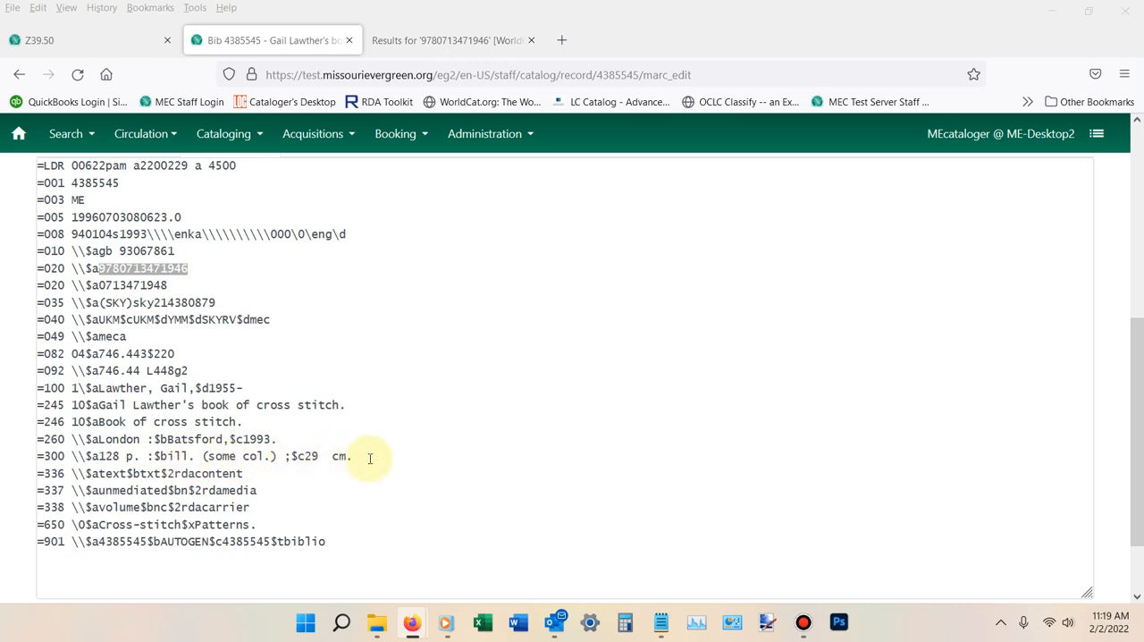
{"action": "scroll", "coordinate": [266, 437], "scroll_direction": "down", "scroll_amount": 2}
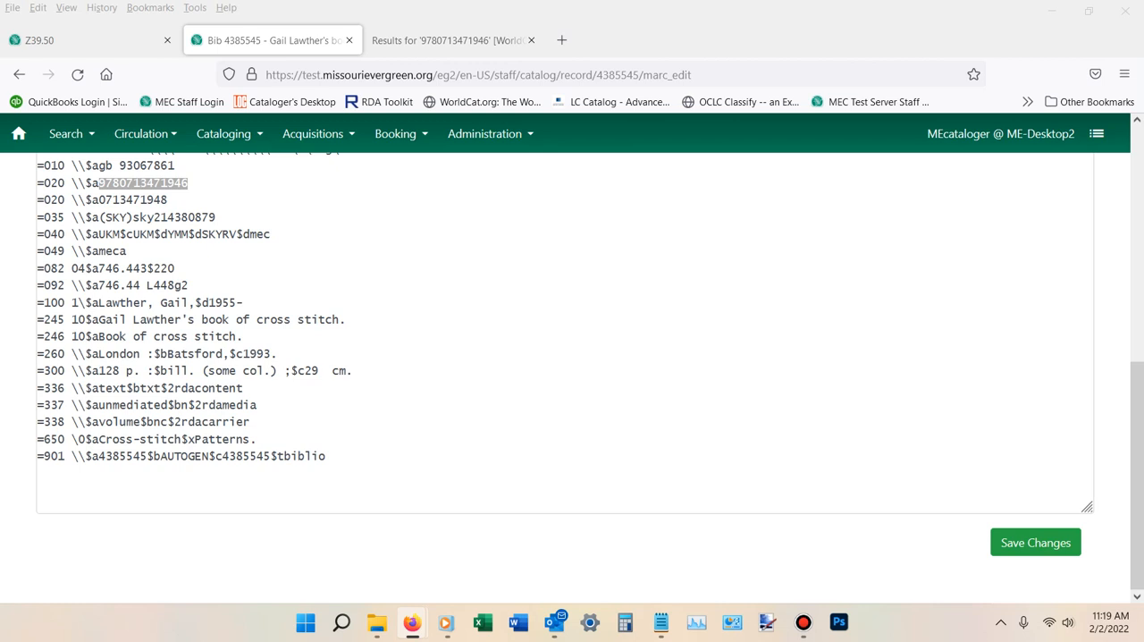
{"action": "scroll", "coordinate": [378, 348], "scroll_direction": "up", "scroll_amount": 4}
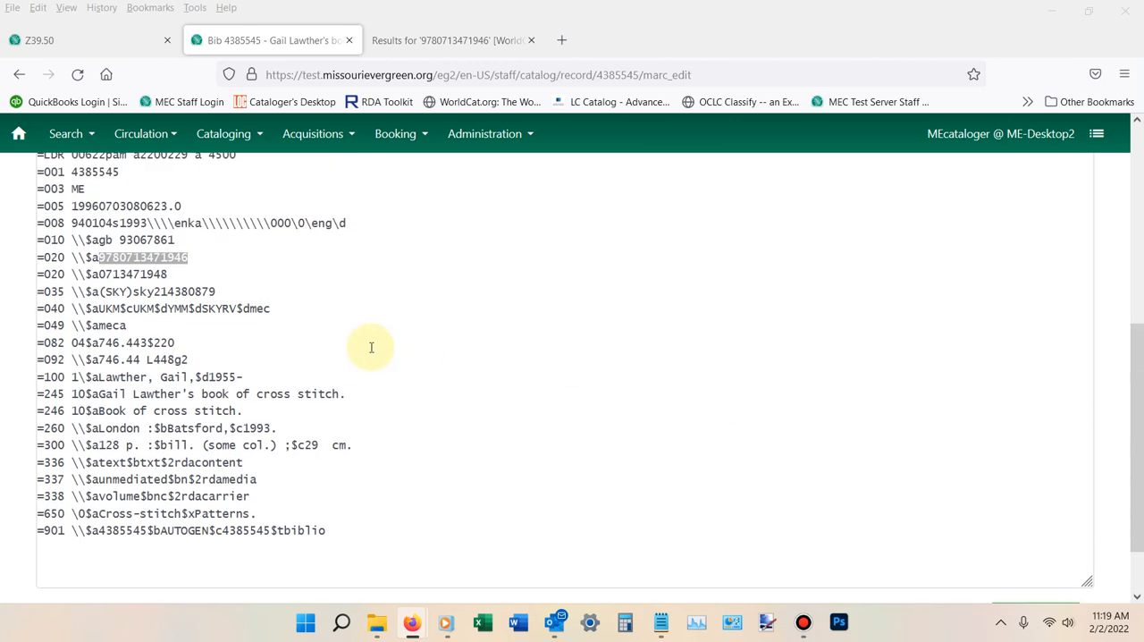
{"action": "scroll", "coordinate": [268, 354], "scroll_direction": "down", "scroll_amount": 2}
{"action": "scroll", "coordinate": [267, 350], "scroll_direction": "down", "scroll_amount": 1}
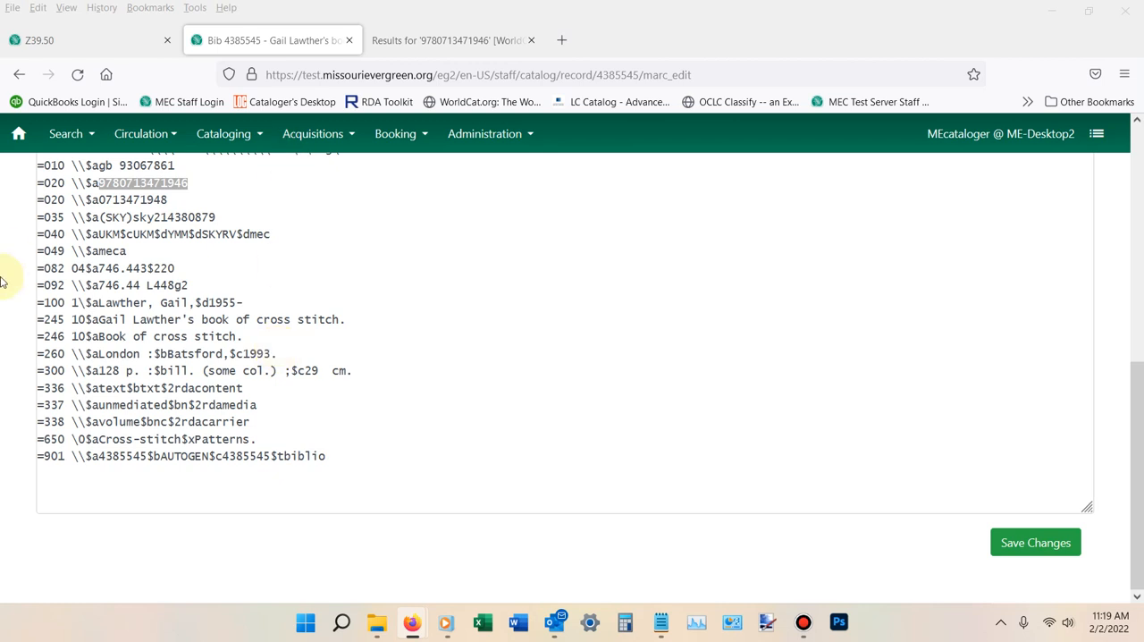
{"action": "right_click", "coordinate": [134, 188]}
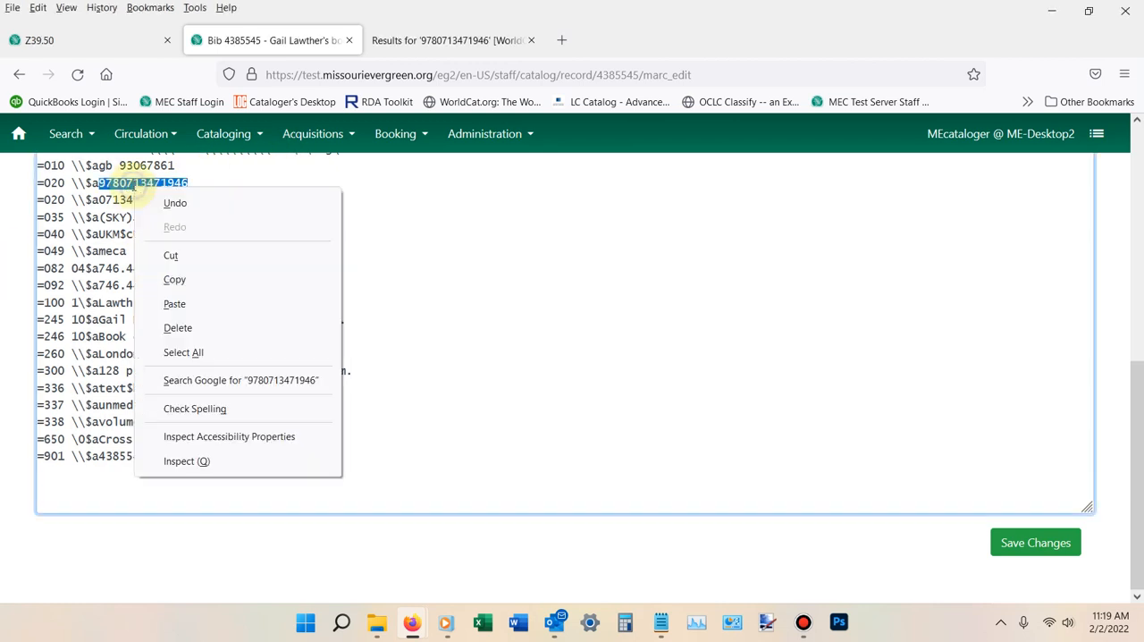
{"action": "left_click", "coordinate": [176, 279]}
- Find Google Books through a web search in a new browser tab and open its home page
{"action": "left_click", "coordinate": [562, 41]}
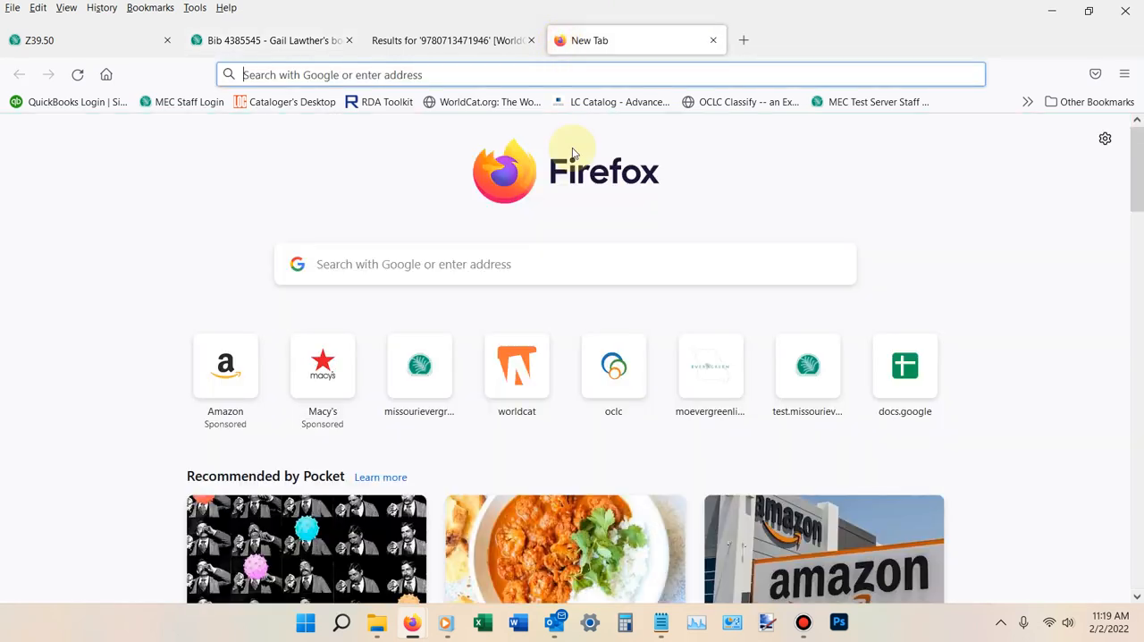
{"action": "left_click", "coordinate": [343, 263]}
{"action": "type", "text": "google boo"}
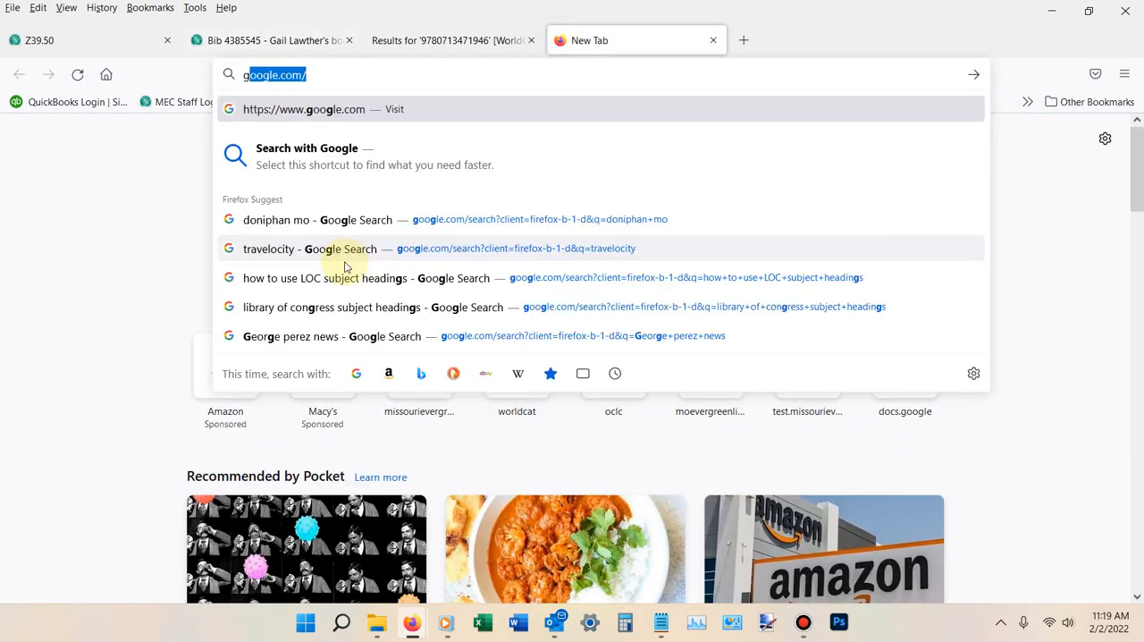
{"action": "type", "text": "ks"}
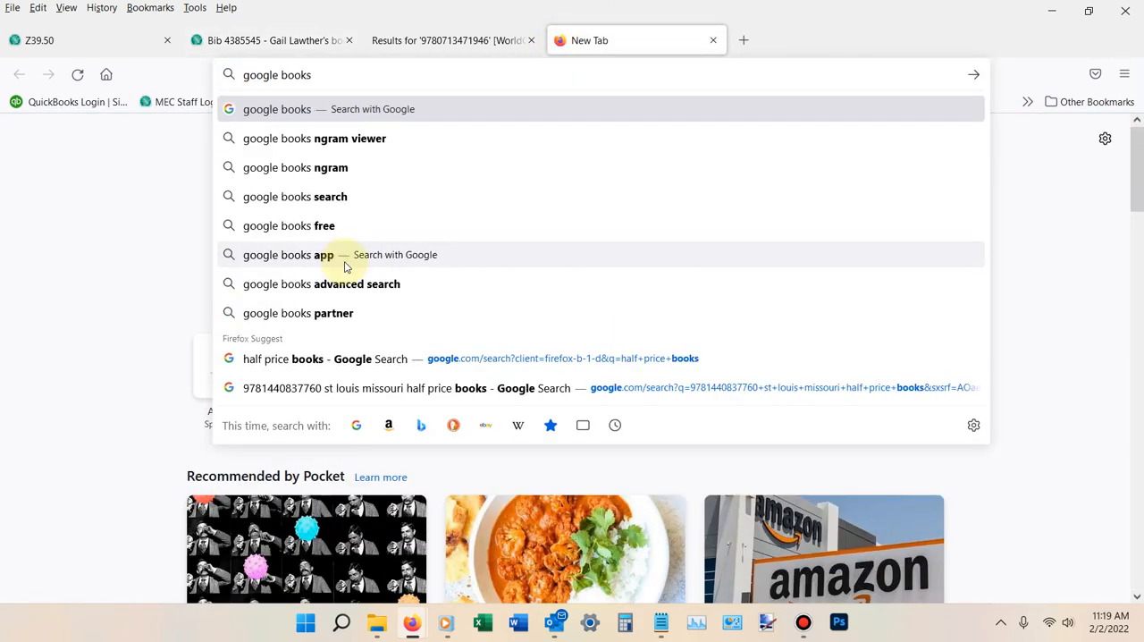
{"action": "key", "text": "Return"}
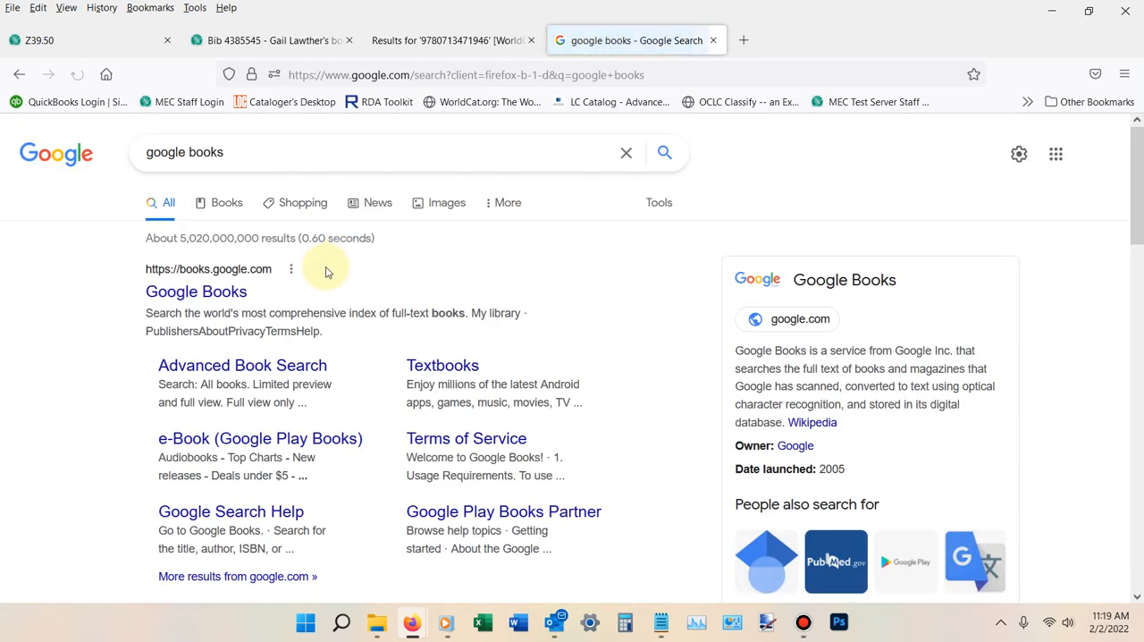
{"action": "left_click", "coordinate": [225, 295]}
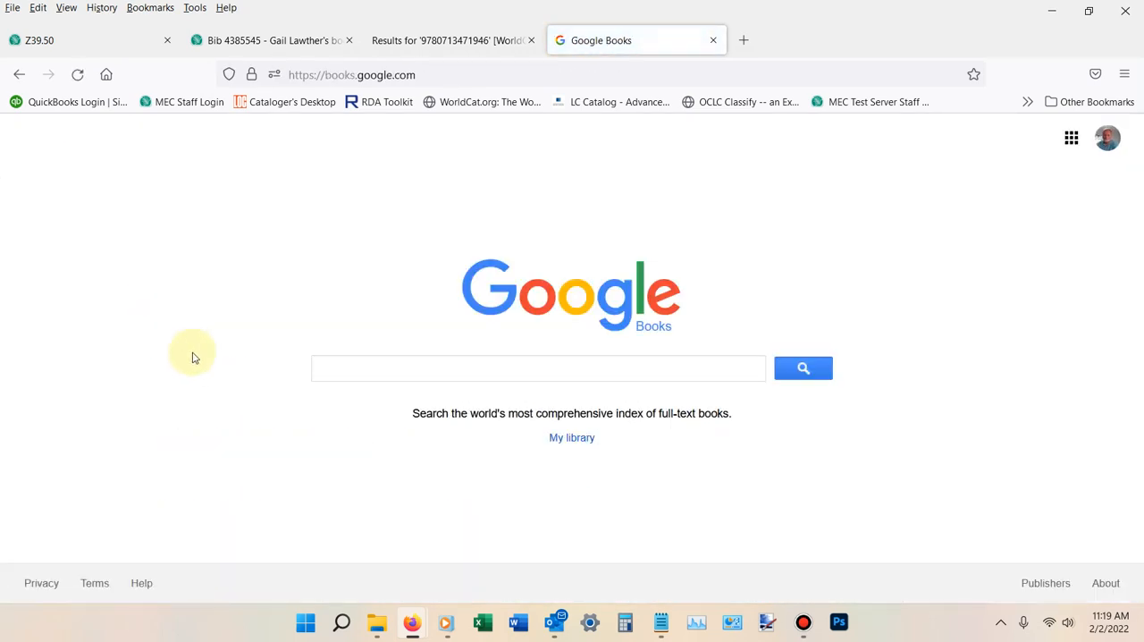
{"action": "right_click", "coordinate": [340, 367]}
{"action": "left_click", "coordinate": [390, 190]}
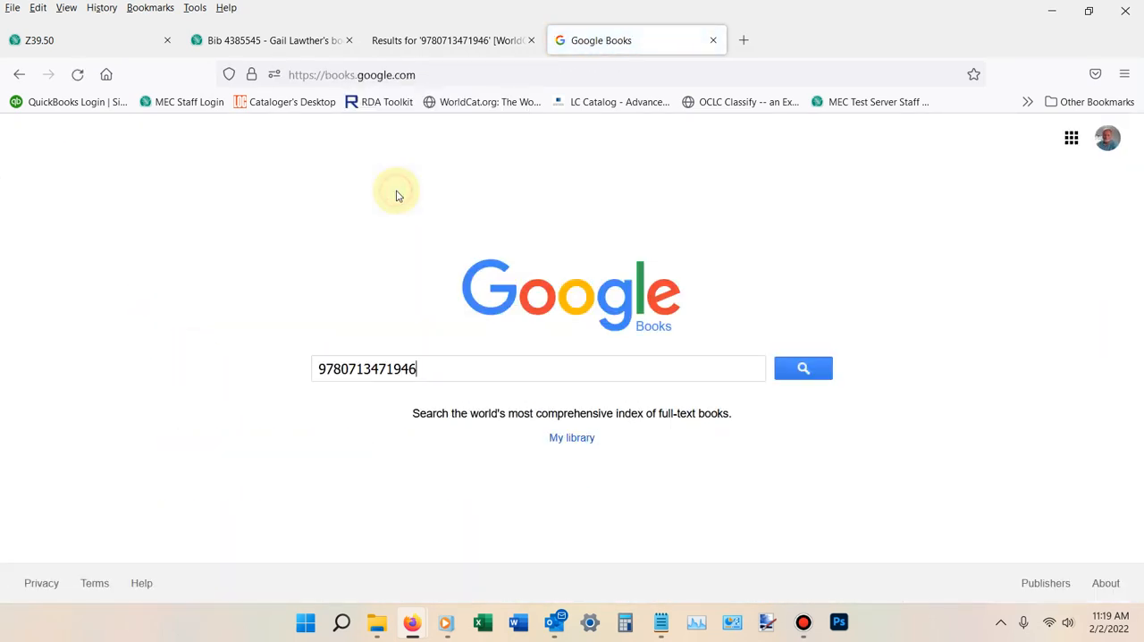
{"action": "left_click", "coordinate": [819, 371]}
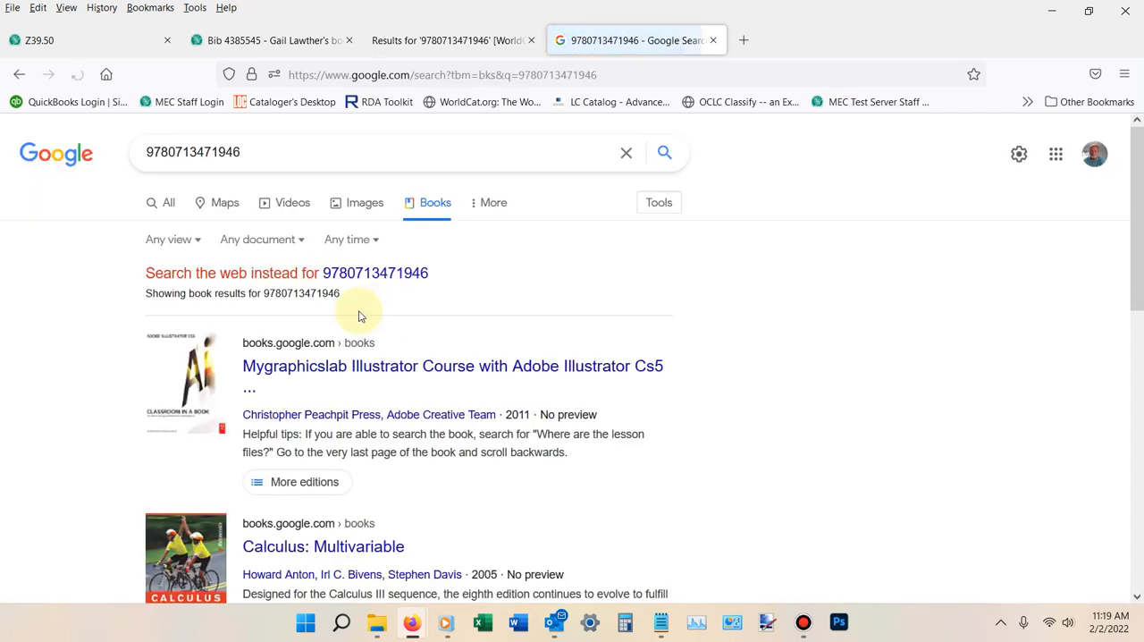
{"action": "scroll", "coordinate": [433, 341], "scroll_direction": "down", "scroll_amount": 2}
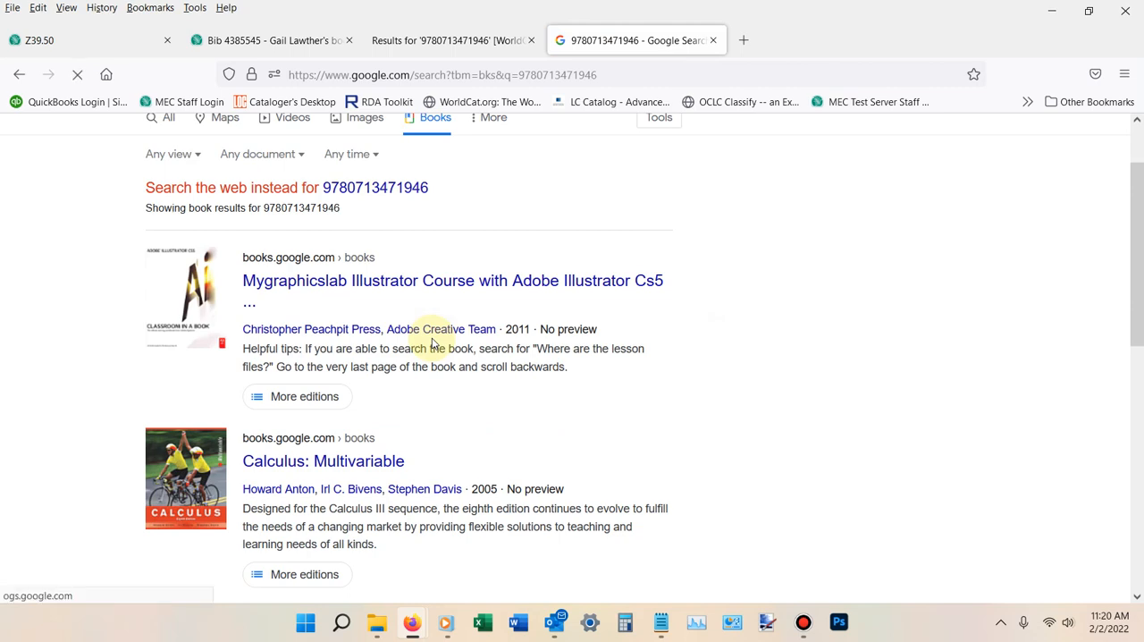
{"action": "scroll", "coordinate": [433, 342], "scroll_direction": "down", "scroll_amount": 7}
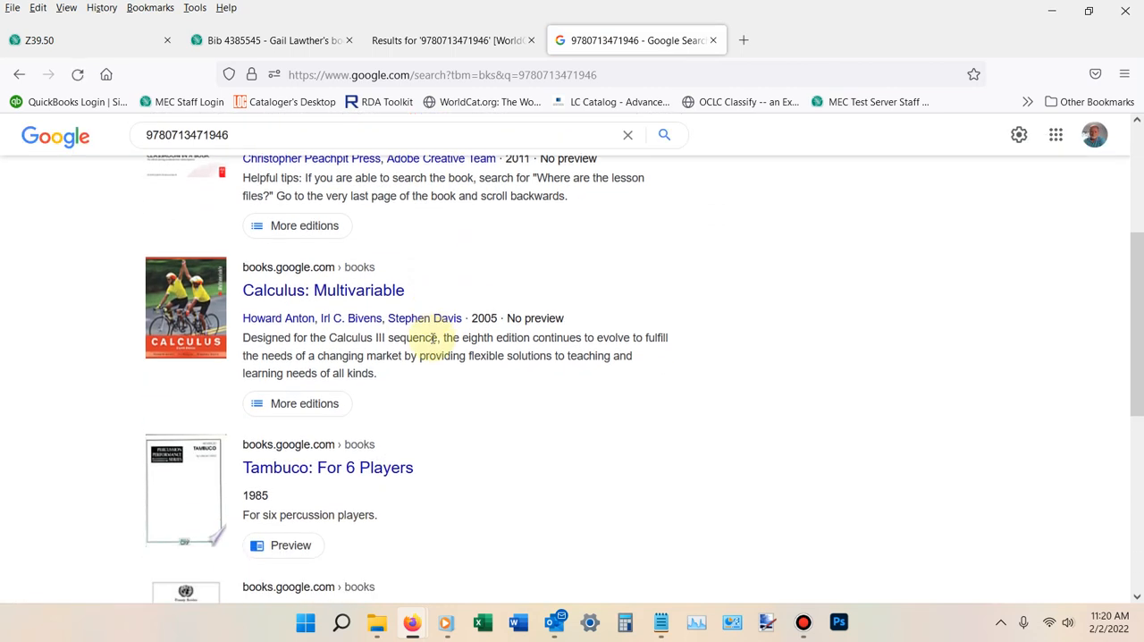
{"action": "scroll", "coordinate": [433, 342], "scroll_direction": "down", "scroll_amount": 1}
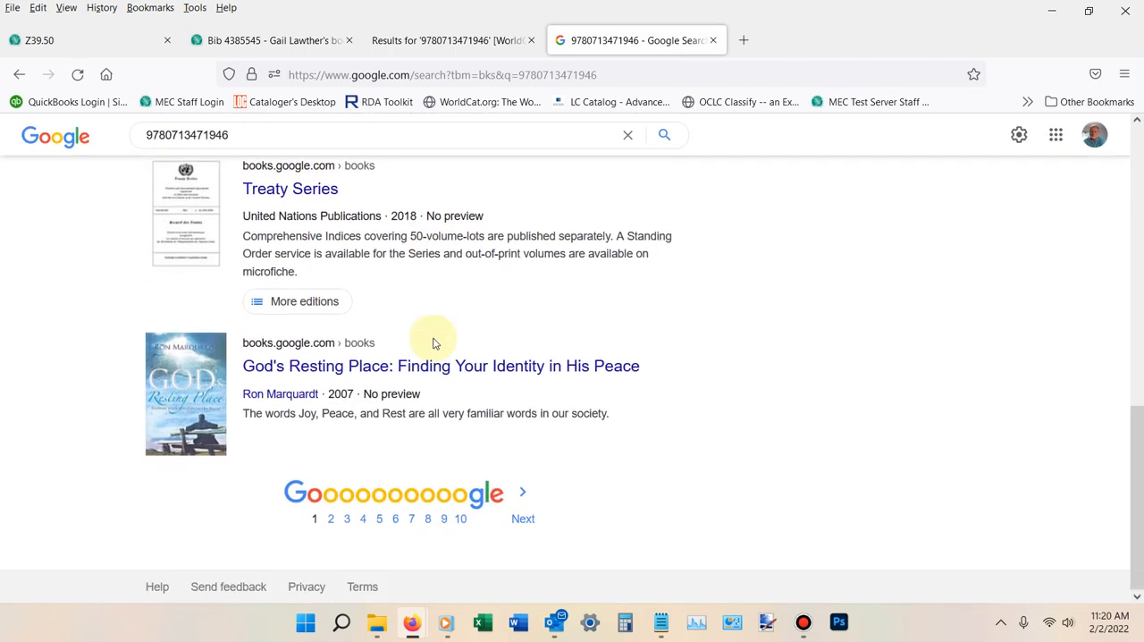
{"action": "left_click", "coordinate": [524, 518]}
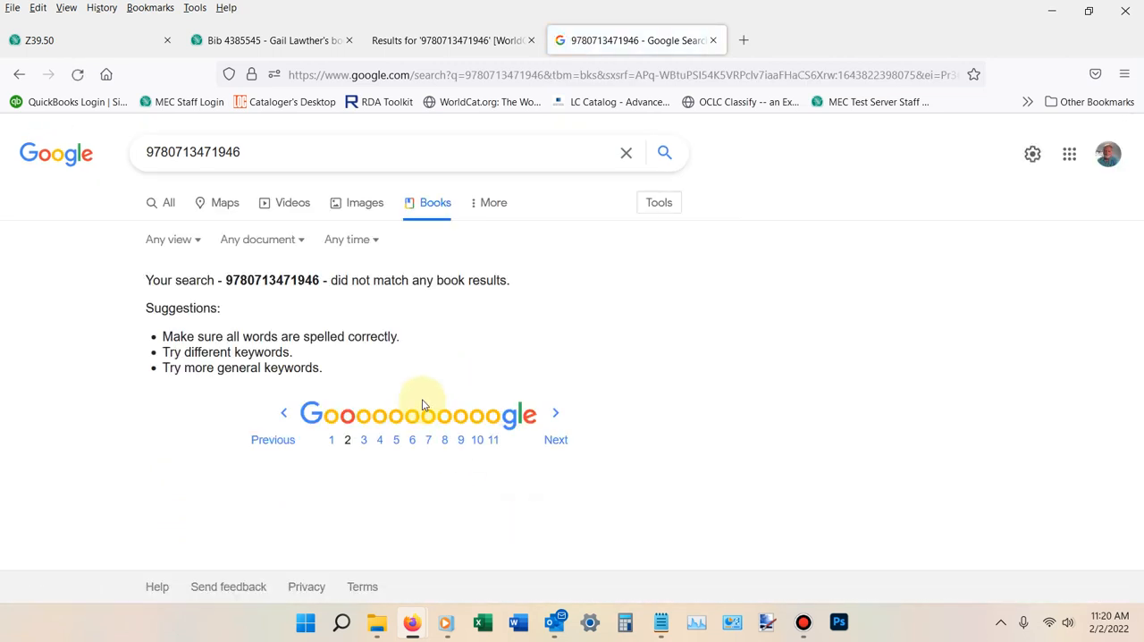
{"action": "left_click", "coordinate": [267, 441]}
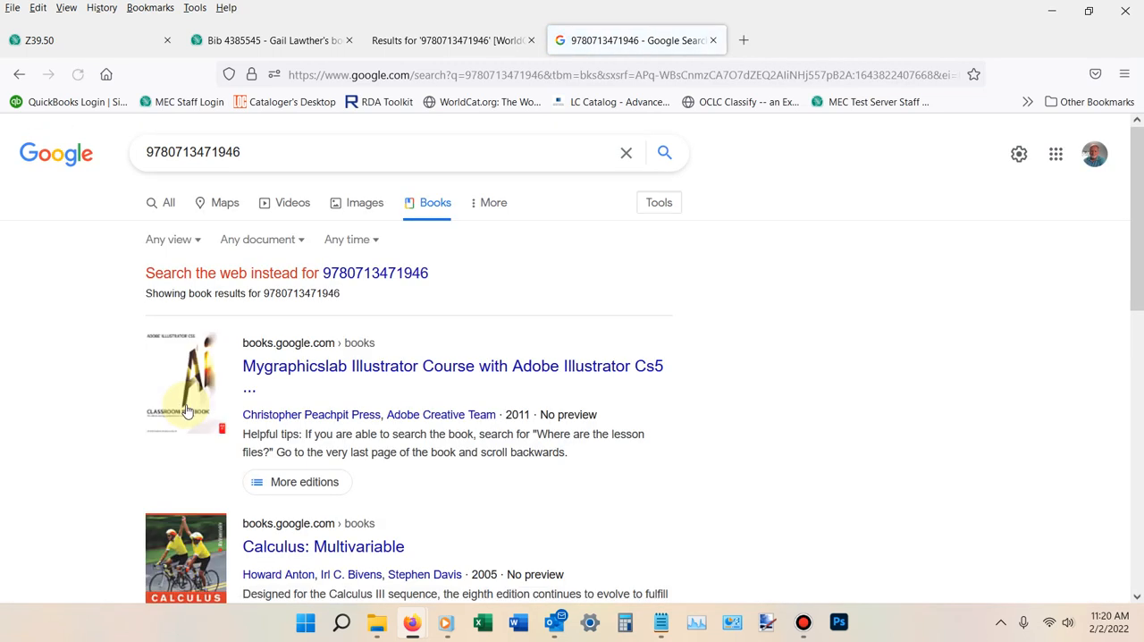
- Switch to the WorldCat results, open the cross stitch book's record and copy its complete summary text
{"action": "left_click", "coordinate": [447, 42]}
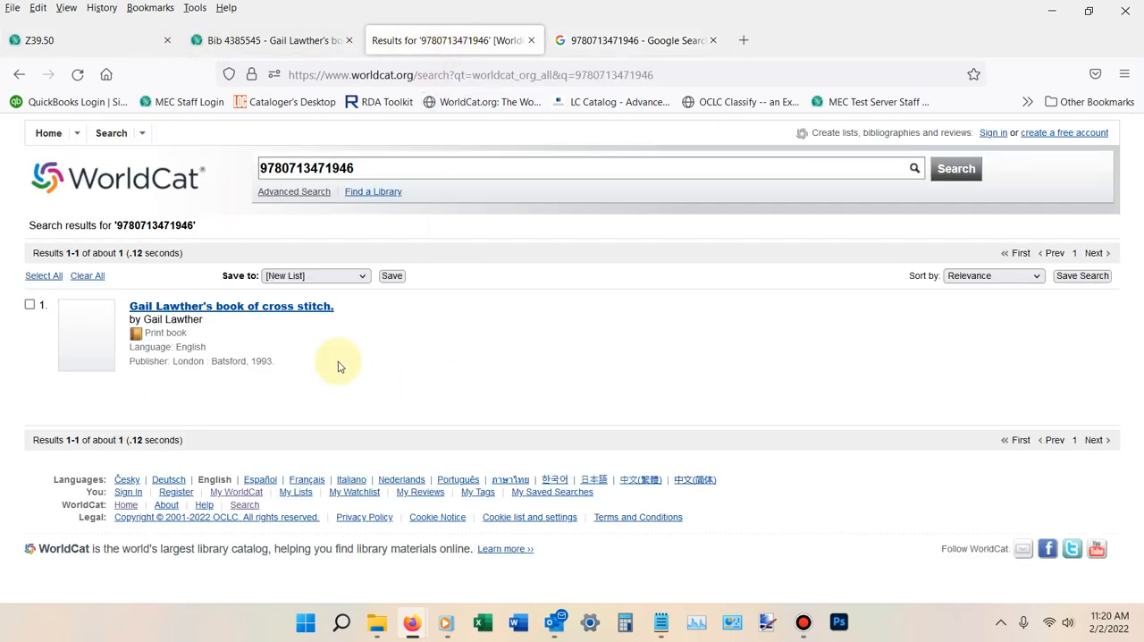
{"action": "left_click", "coordinate": [265, 307]}
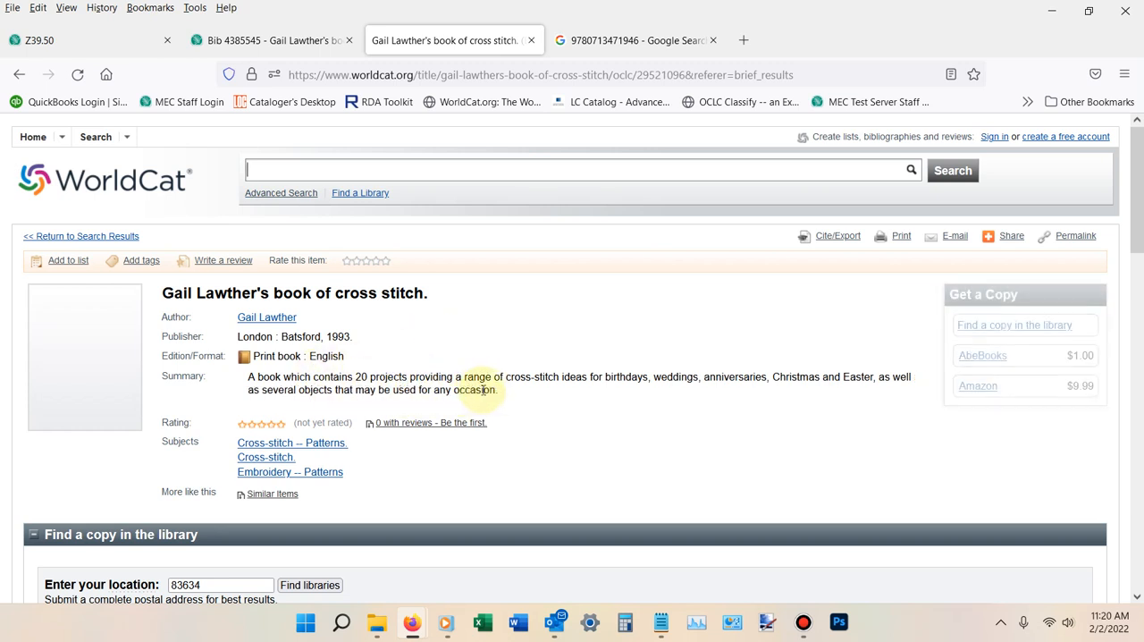
{"action": "left_click_drag", "start_coordinate": [501, 391], "coordinate": [247, 386]}
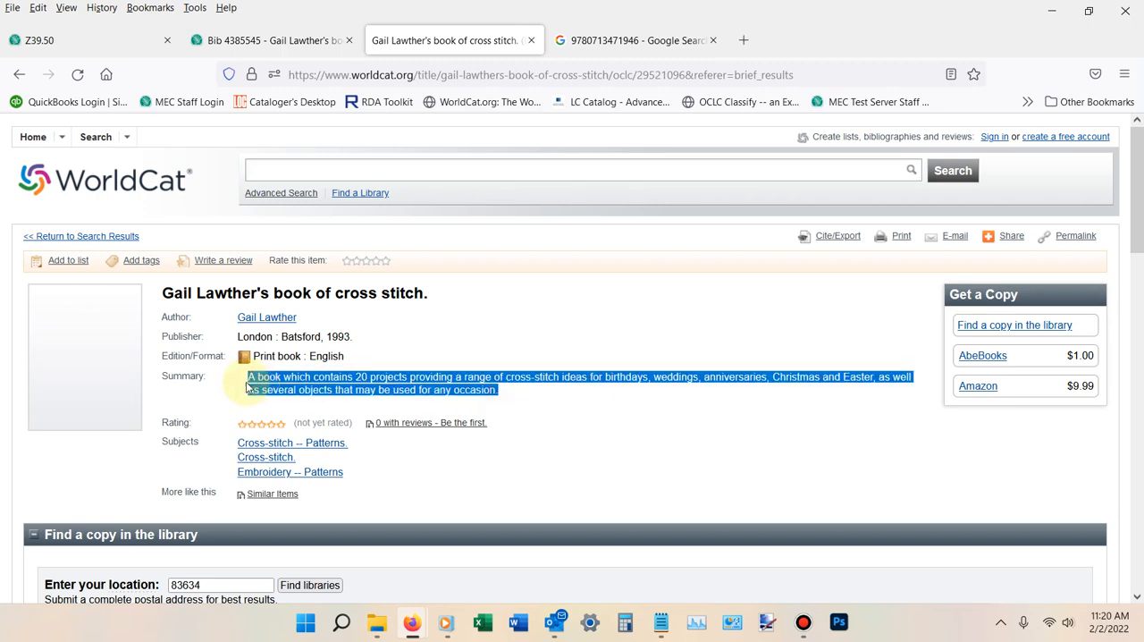
{"action": "right_click", "coordinate": [287, 382]}
{"action": "left_click", "coordinate": [306, 397]}
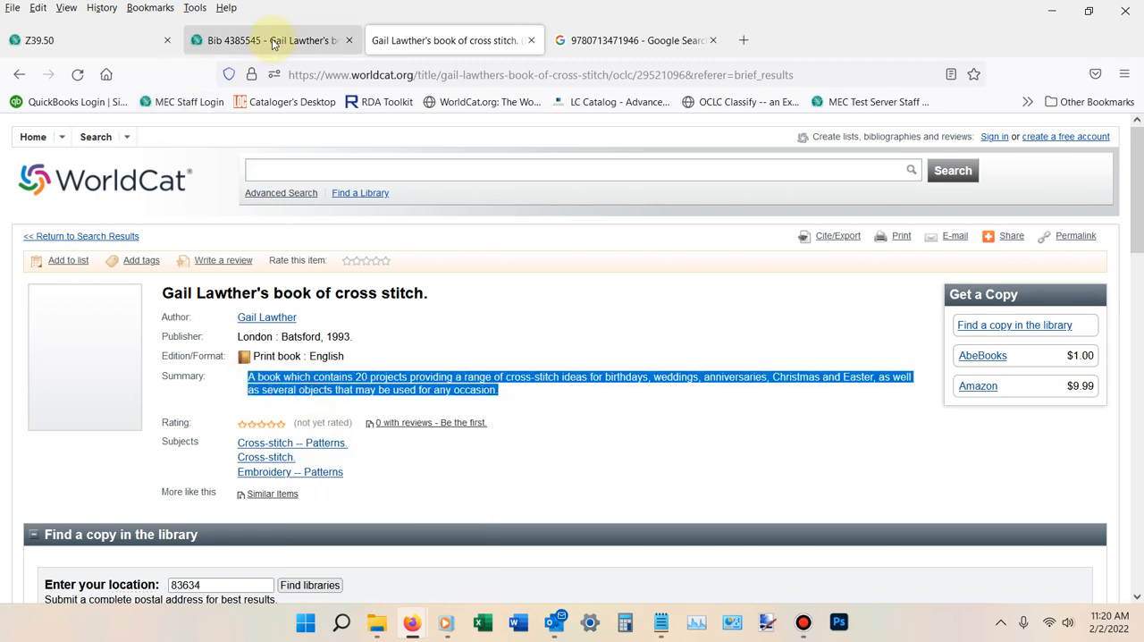
- Back in the MARC record, add a 520 field with blank indicators below the 338 field, with the copied summary in subfield $a
{"action": "left_click", "coordinate": [274, 44]}
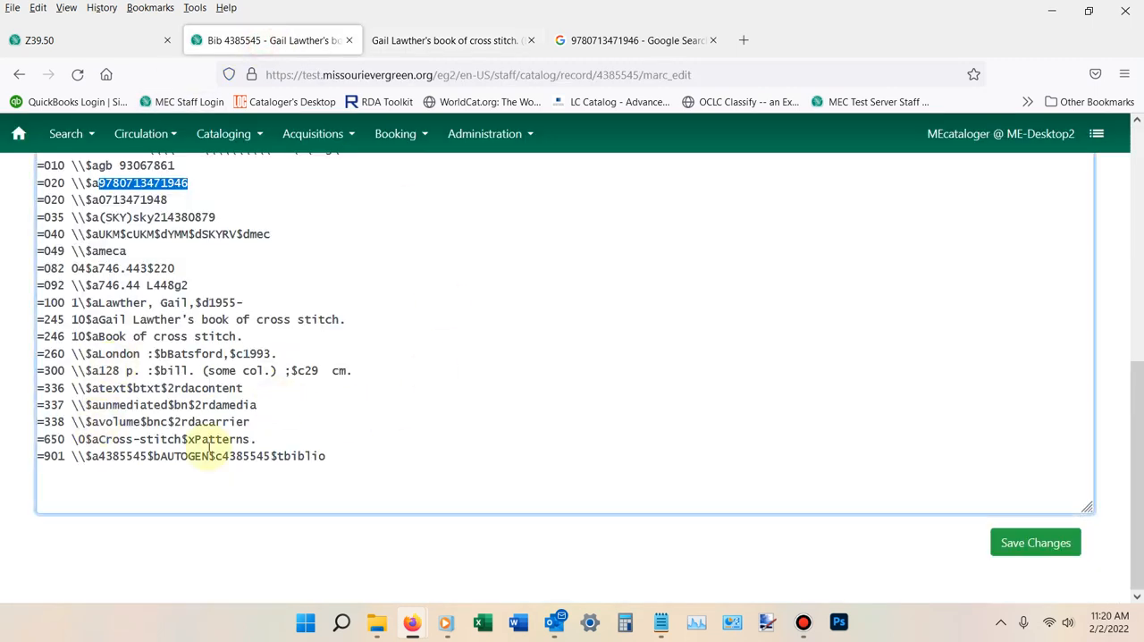
{"action": "left_click", "coordinate": [256, 421]}
{"action": "key", "text": "Return"}
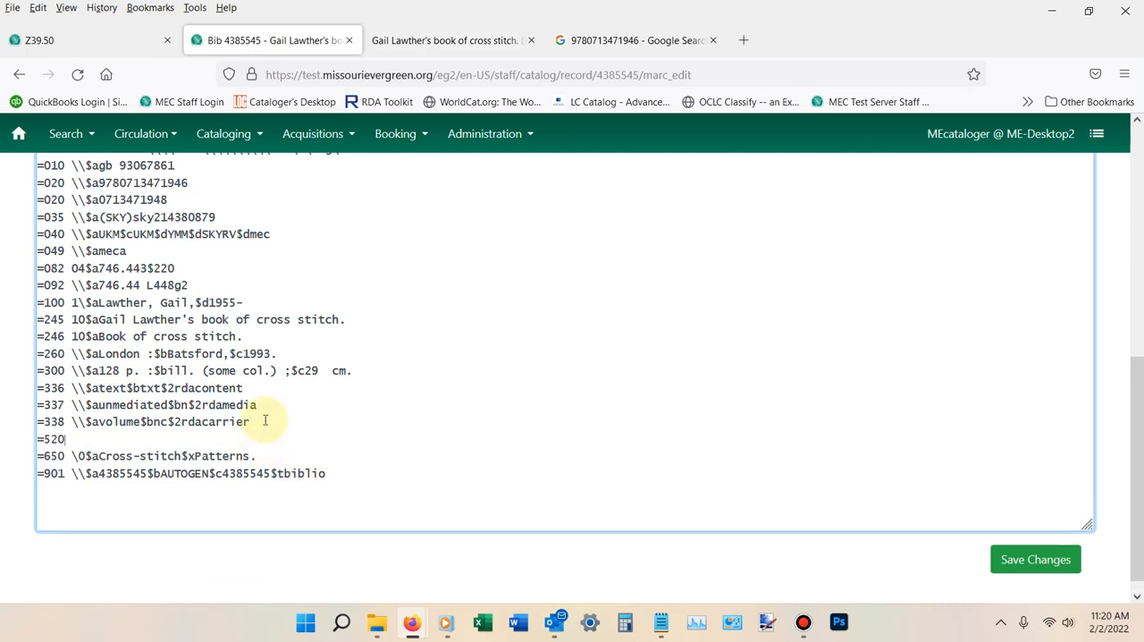
{"action": "type", "text": "=520 \\\\$a"}
{"action": "right_click", "coordinate": [184, 435]}
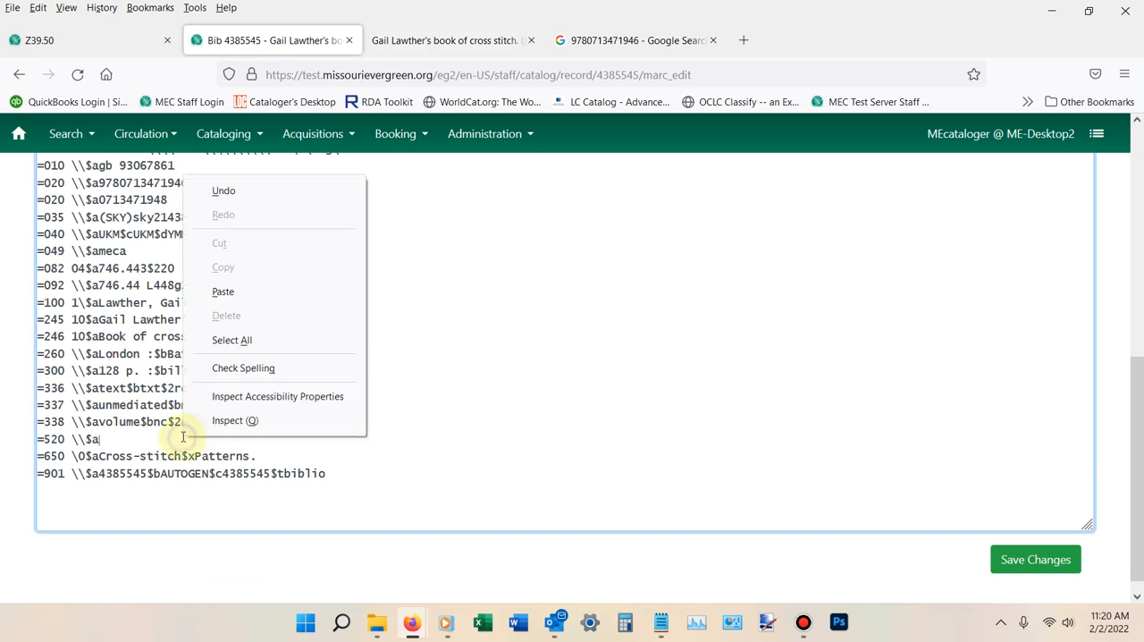
{"action": "left_click", "coordinate": [223, 292]}
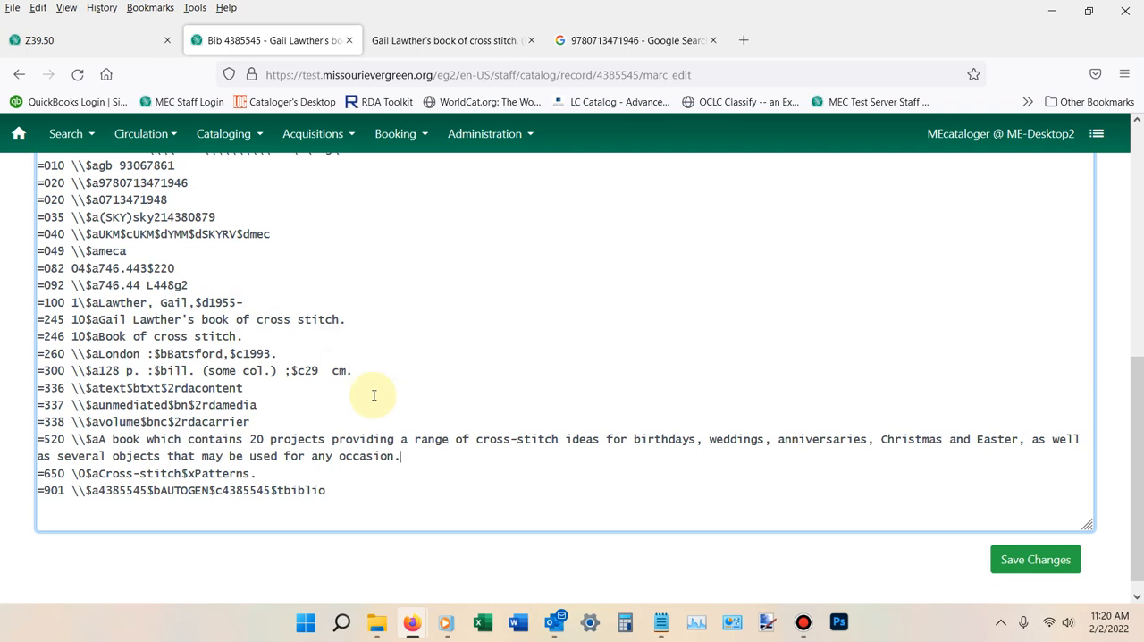
{"action": "scroll", "coordinate": [295, 390], "scroll_direction": "up", "scroll_amount": 3}
{"action": "scroll", "coordinate": [295, 390], "scroll_direction": "down", "scroll_amount": 3}
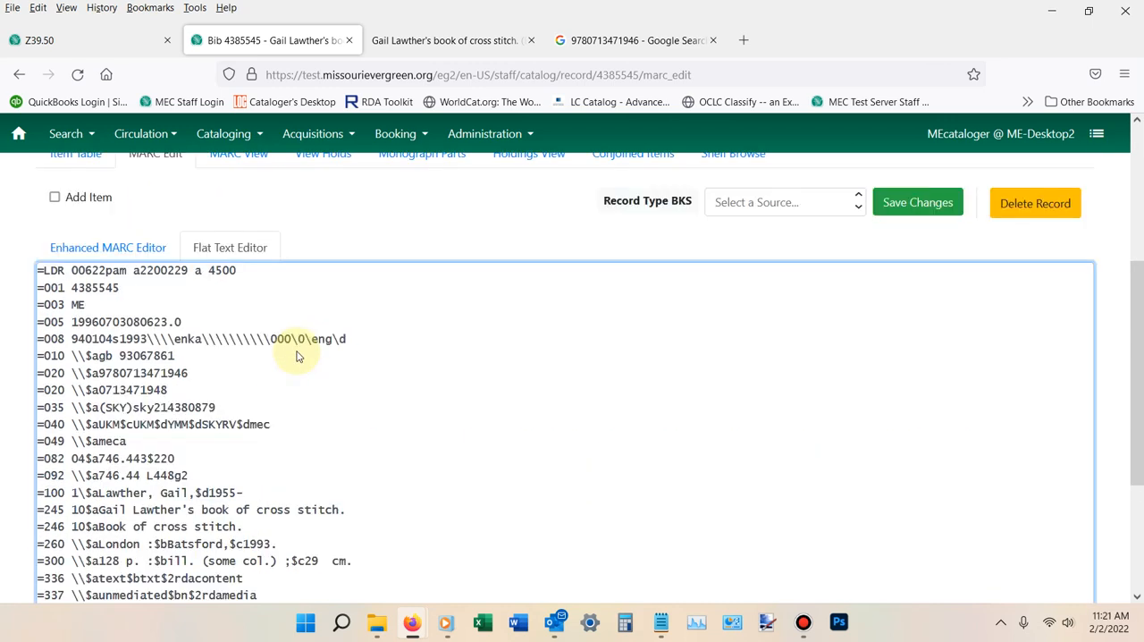
{"action": "scroll", "coordinate": [301, 361], "scroll_direction": "up", "scroll_amount": 5}
{"action": "scroll", "coordinate": [303, 401], "scroll_direction": "down", "scroll_amount": 1}
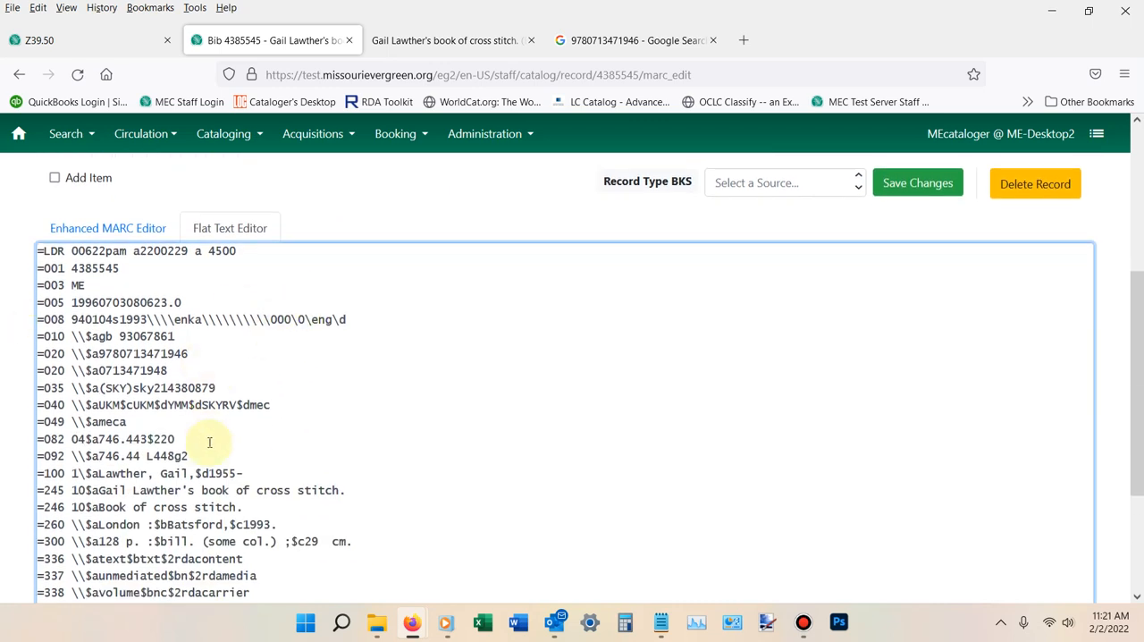
- Save the edited MARC record with its new 520 summary field
{"action": "scroll", "coordinate": [203, 430], "scroll_direction": "down", "scroll_amount": 3}
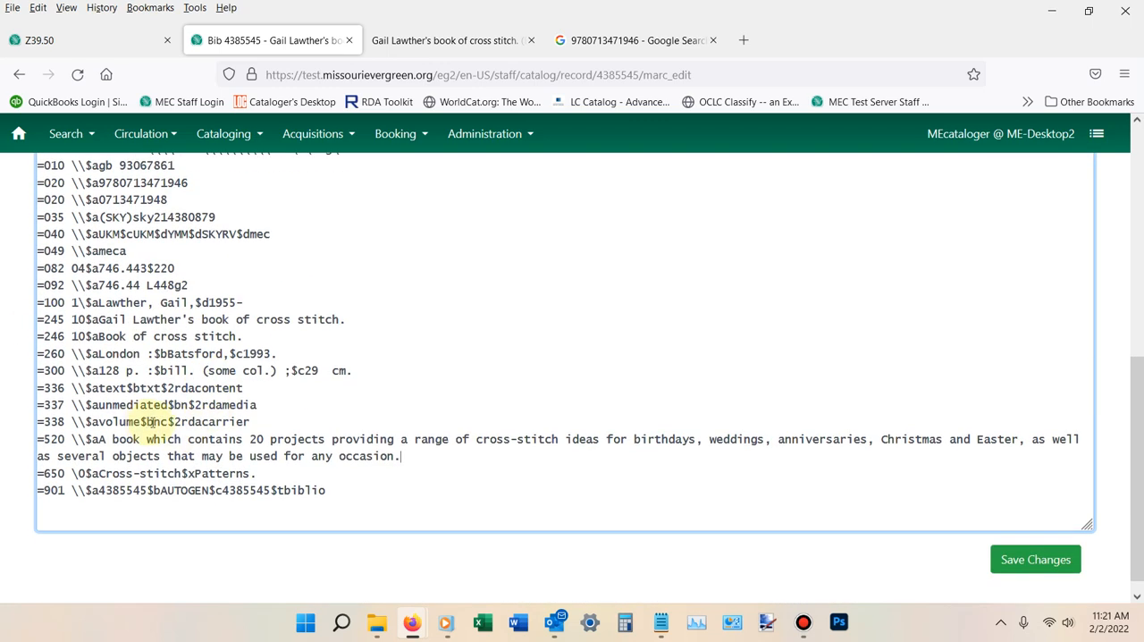
{"action": "left_click", "coordinate": [1035, 559]}
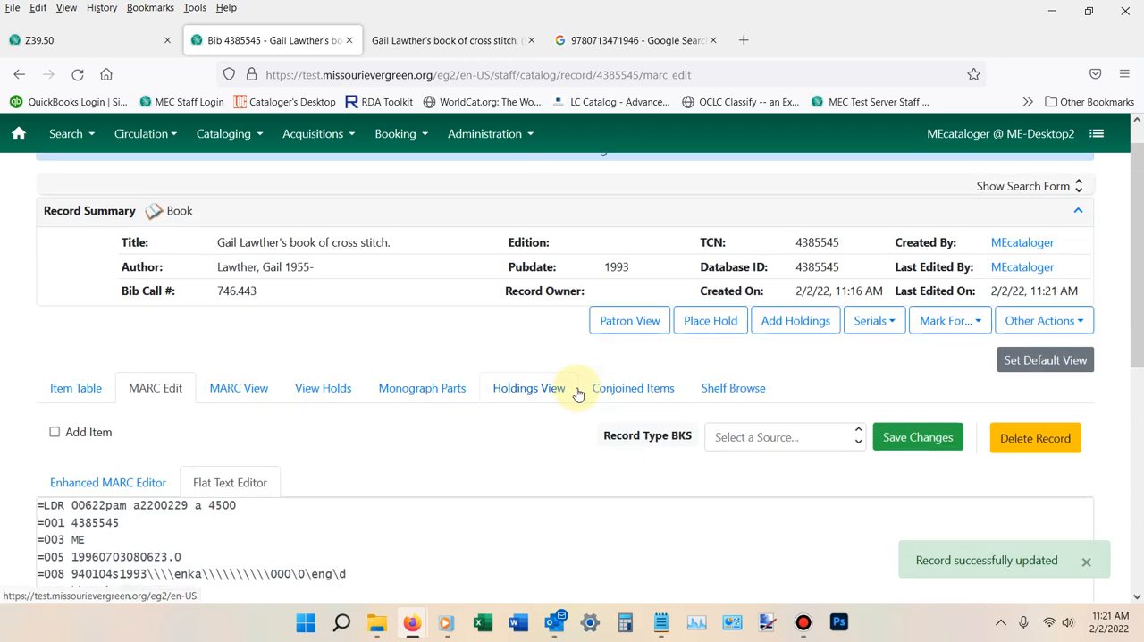
{"action": "scroll", "coordinate": [577, 389], "scroll_direction": "down", "scroll_amount": 2}
{"action": "scroll", "coordinate": [571, 387], "scroll_direction": "up", "scroll_amount": 2}
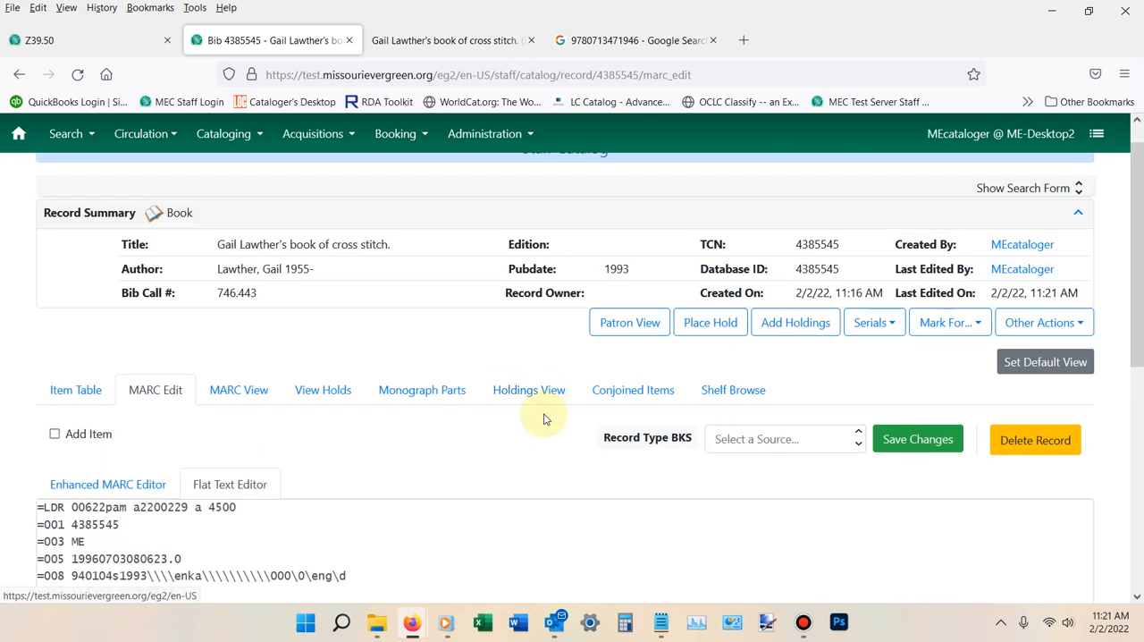
- Open the patron view of the cross stitch record, check its record details and summary, and close that view
{"action": "scroll", "coordinate": [542, 417], "scroll_direction": "down", "scroll_amount": 1}
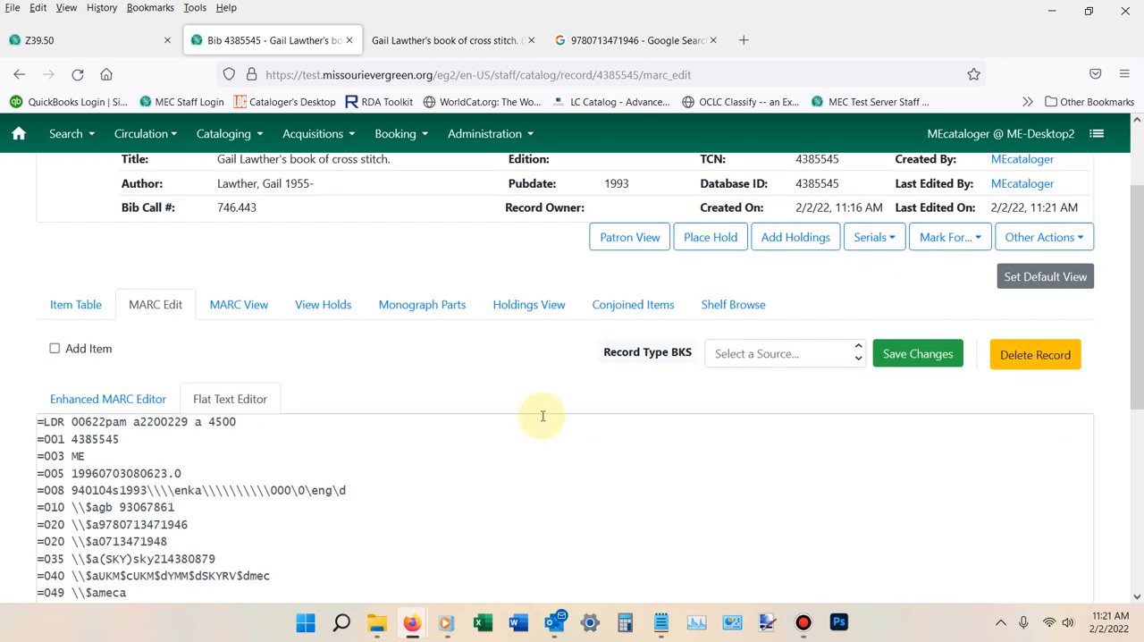
{"action": "left_click", "coordinate": [627, 238]}
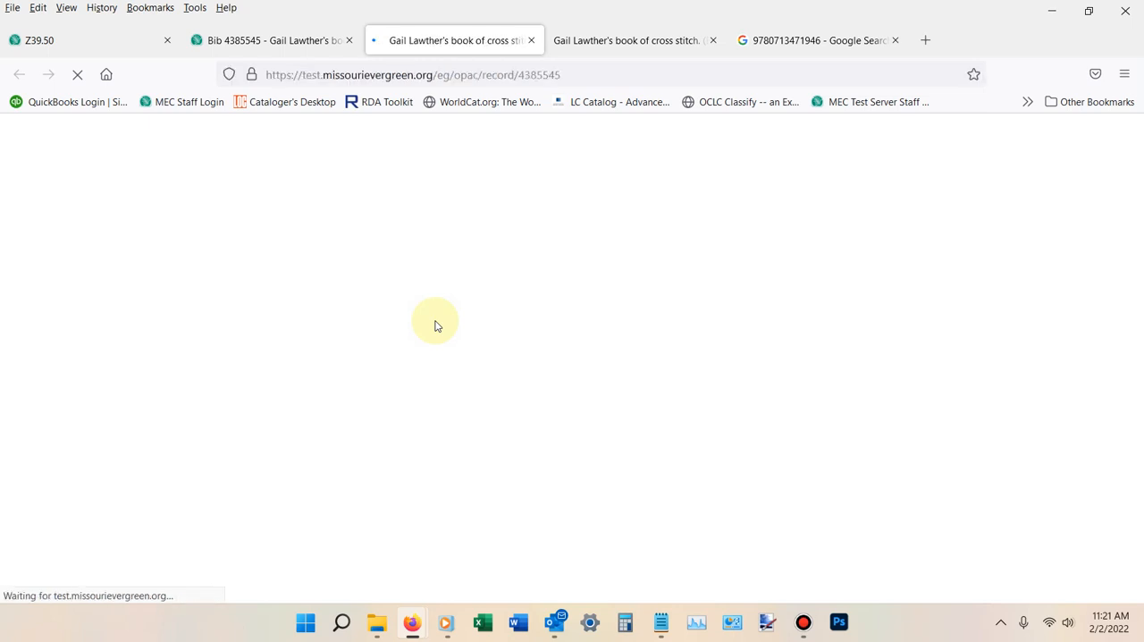
{"action": "scroll", "coordinate": [436, 326], "scroll_direction": "down", "scroll_amount": 3}
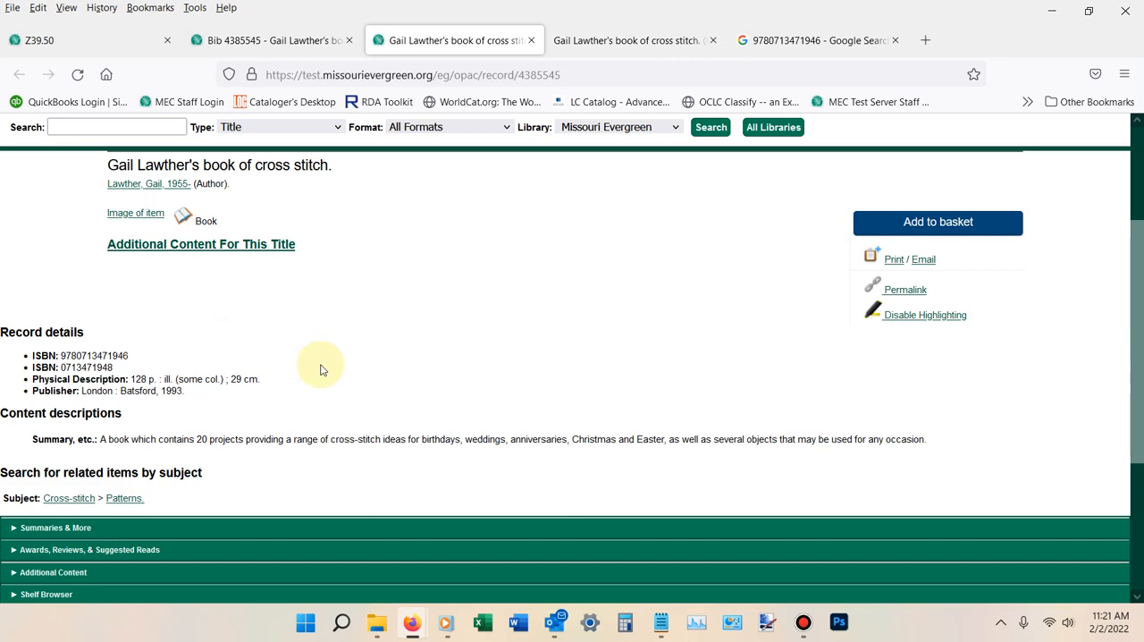
{"action": "scroll", "coordinate": [184, 393], "scroll_direction": "up", "scroll_amount": 3}
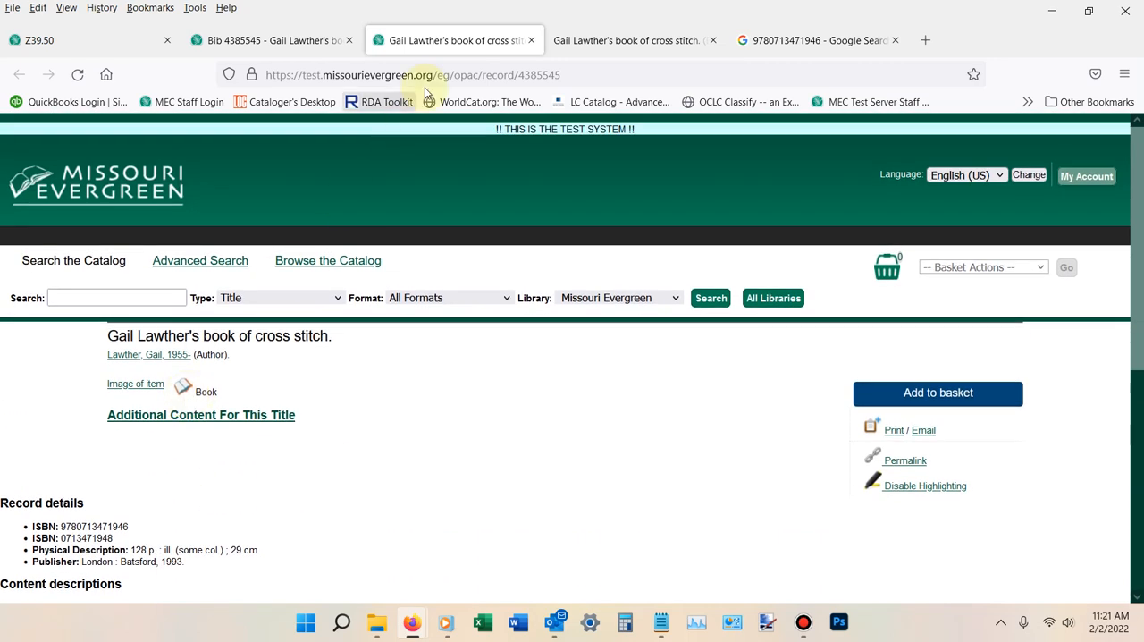
{"action": "left_click", "coordinate": [531, 40]}
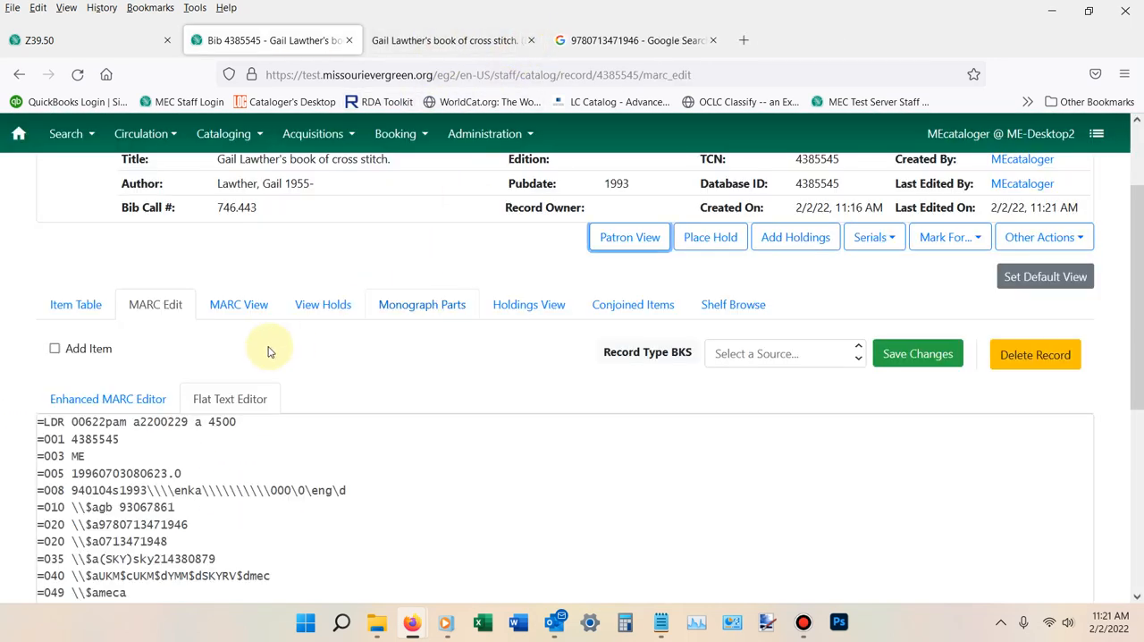
- Check the record's item table for attached items and return to the flat text MARC editor
{"action": "scroll", "coordinate": [265, 353], "scroll_direction": "up", "scroll_amount": 2}
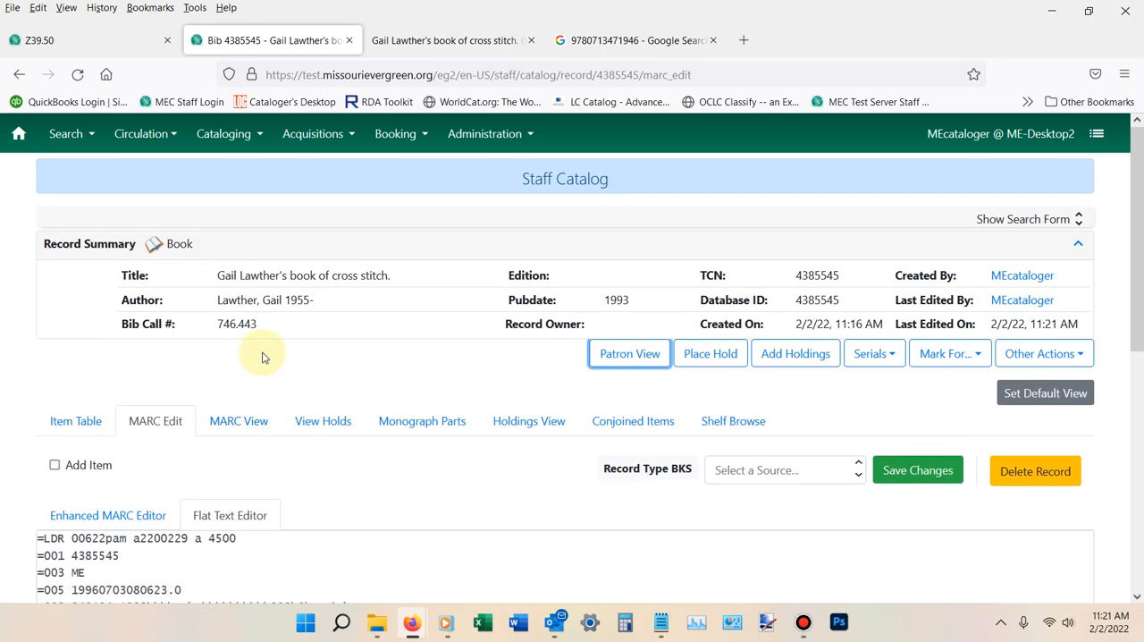
{"action": "left_click", "coordinate": [73, 424]}
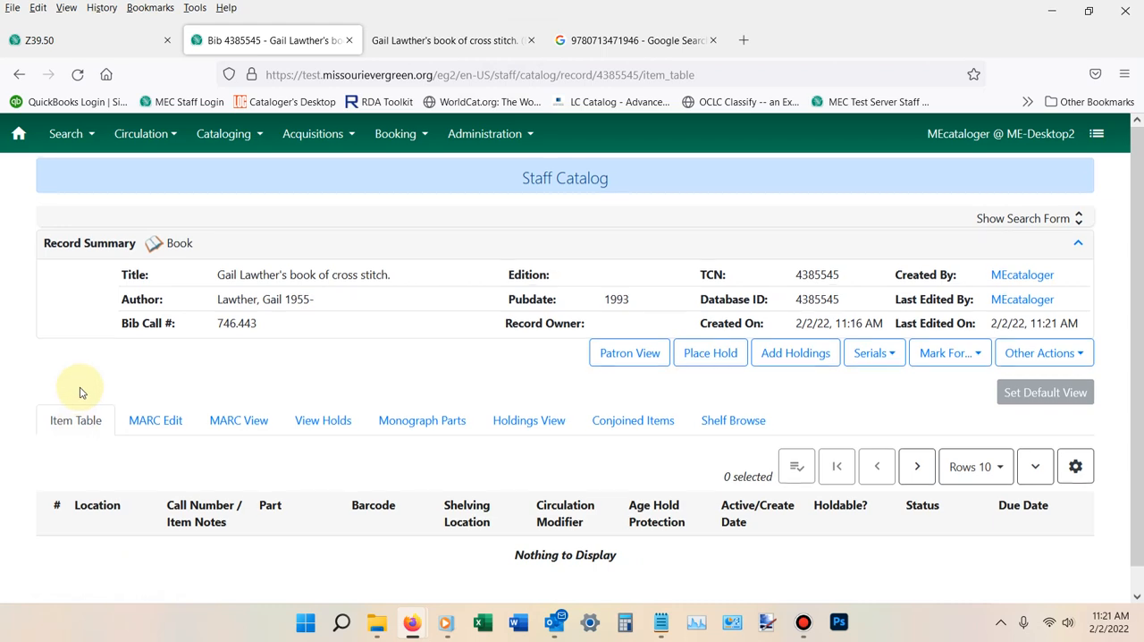
{"action": "left_click", "coordinate": [157, 420]}
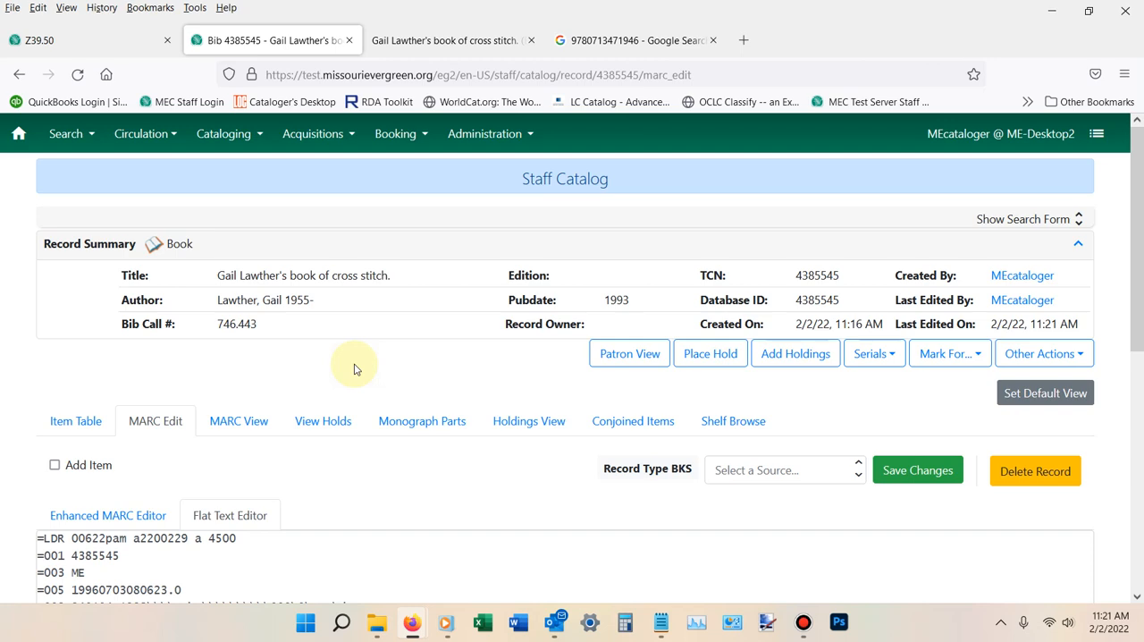
{"action": "scroll", "coordinate": [408, 339], "scroll_direction": "down", "scroll_amount": 3}
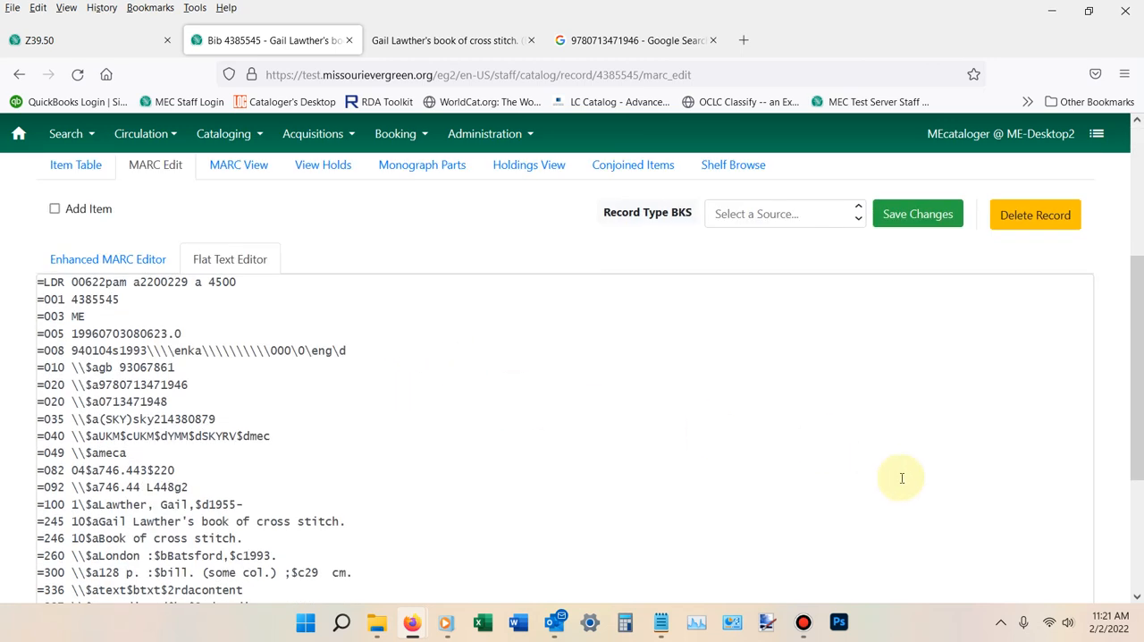
{"action": "left_click", "coordinate": [803, 622]}
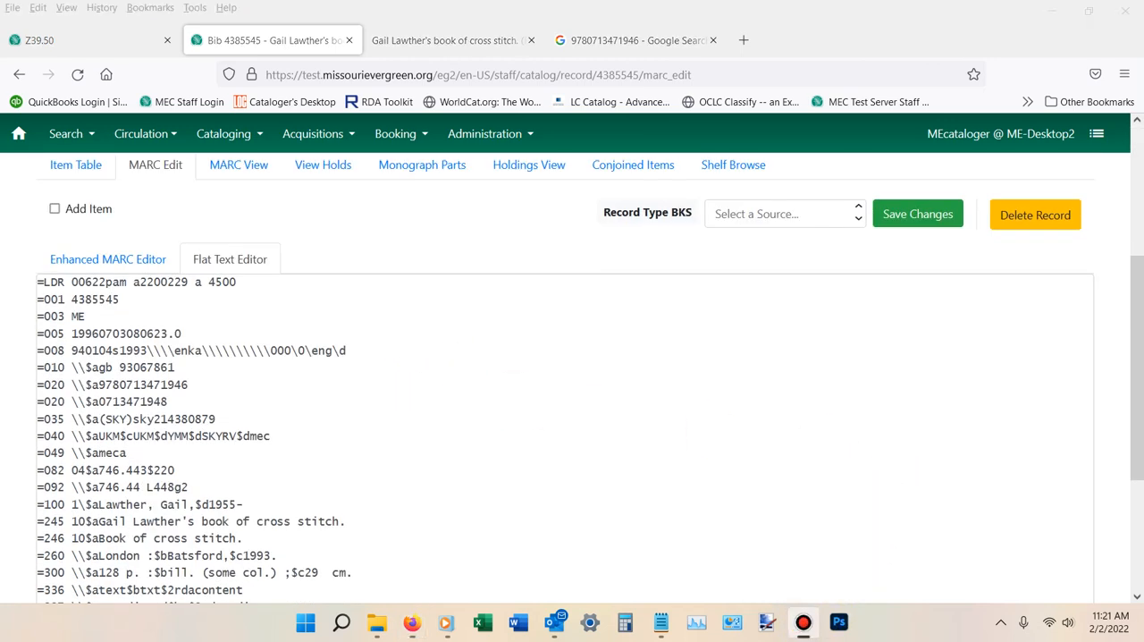